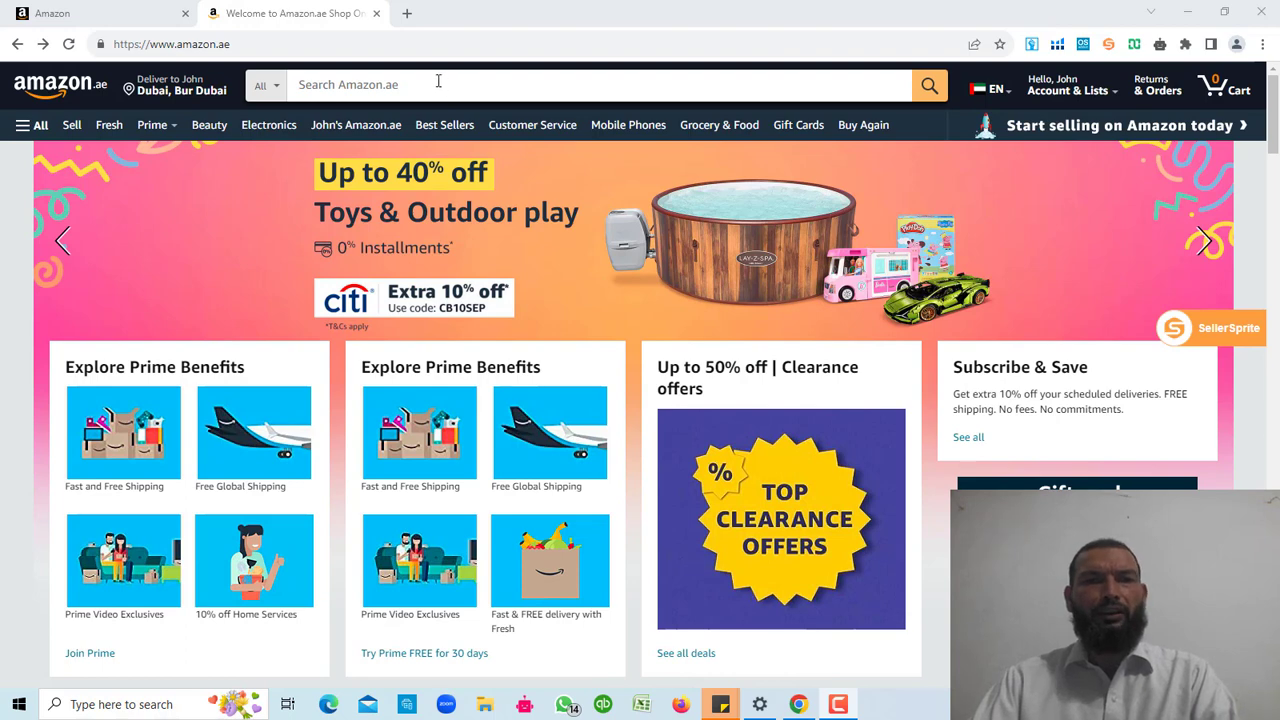
- Search Amazon.ae for "laptop" and open the sponsored Lenovo Yoga Slim 6 14" listing from the results
click(439, 81)
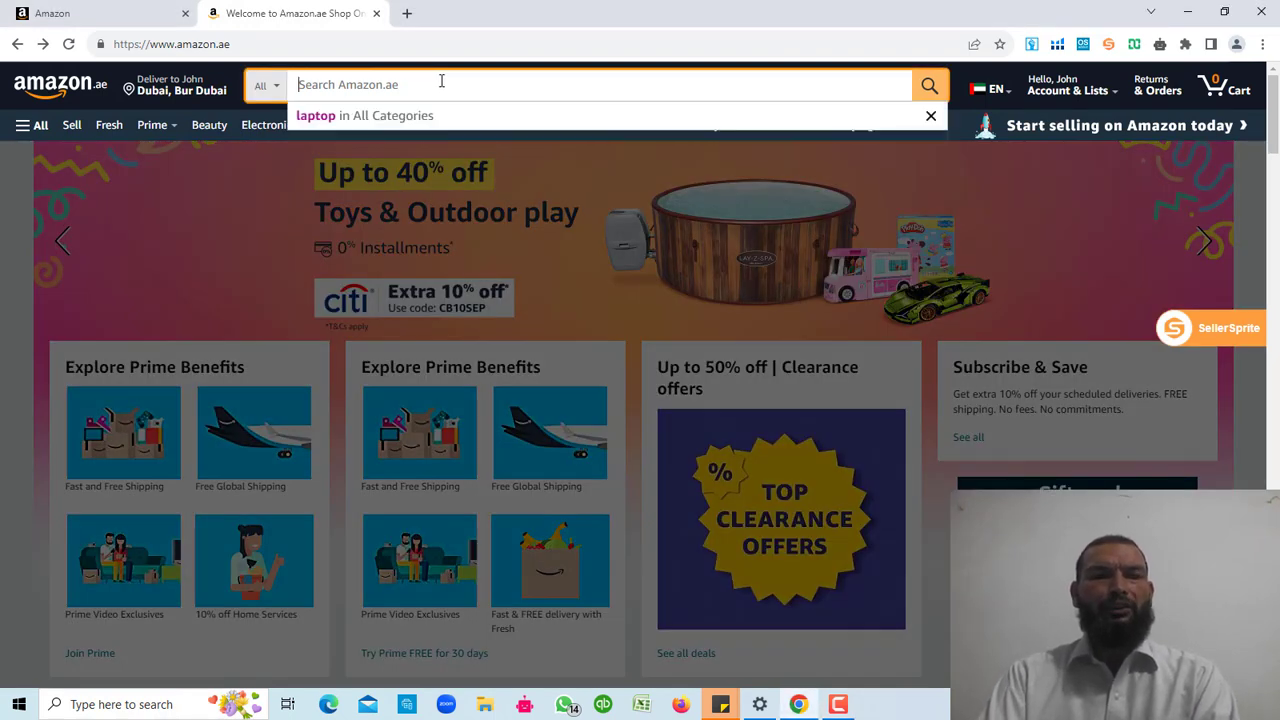
text(laptop)
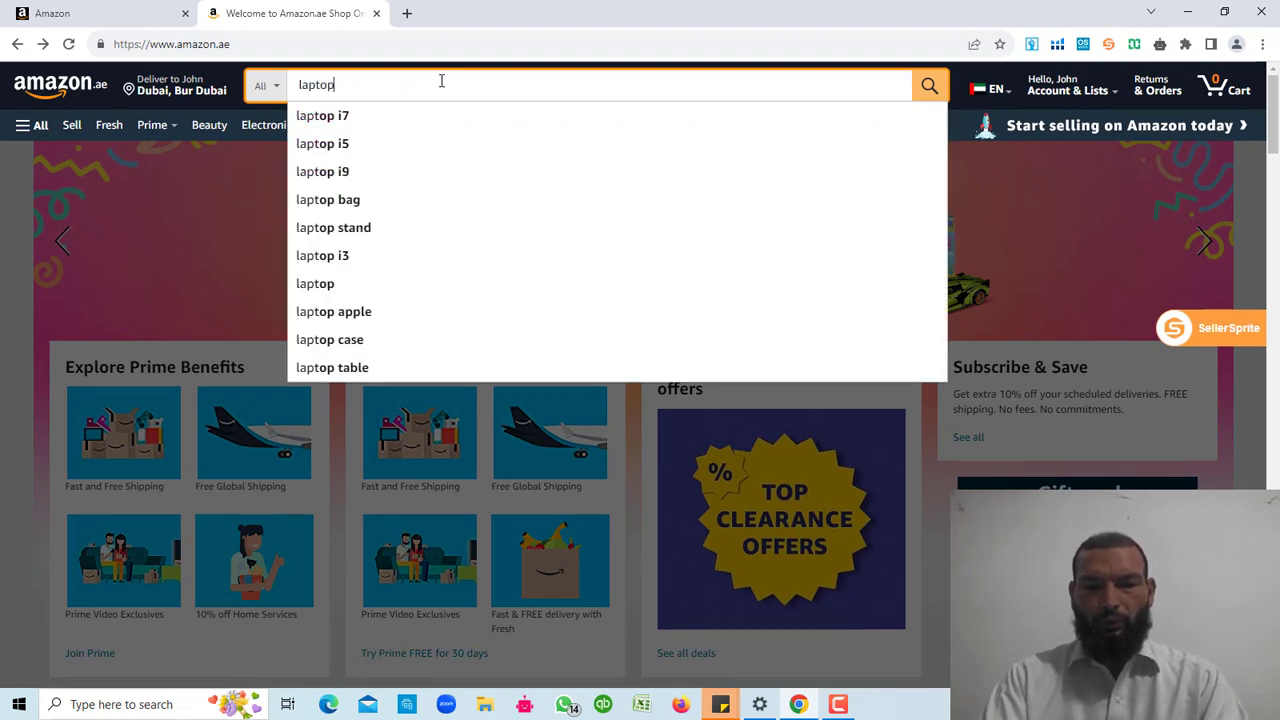
key(Return)
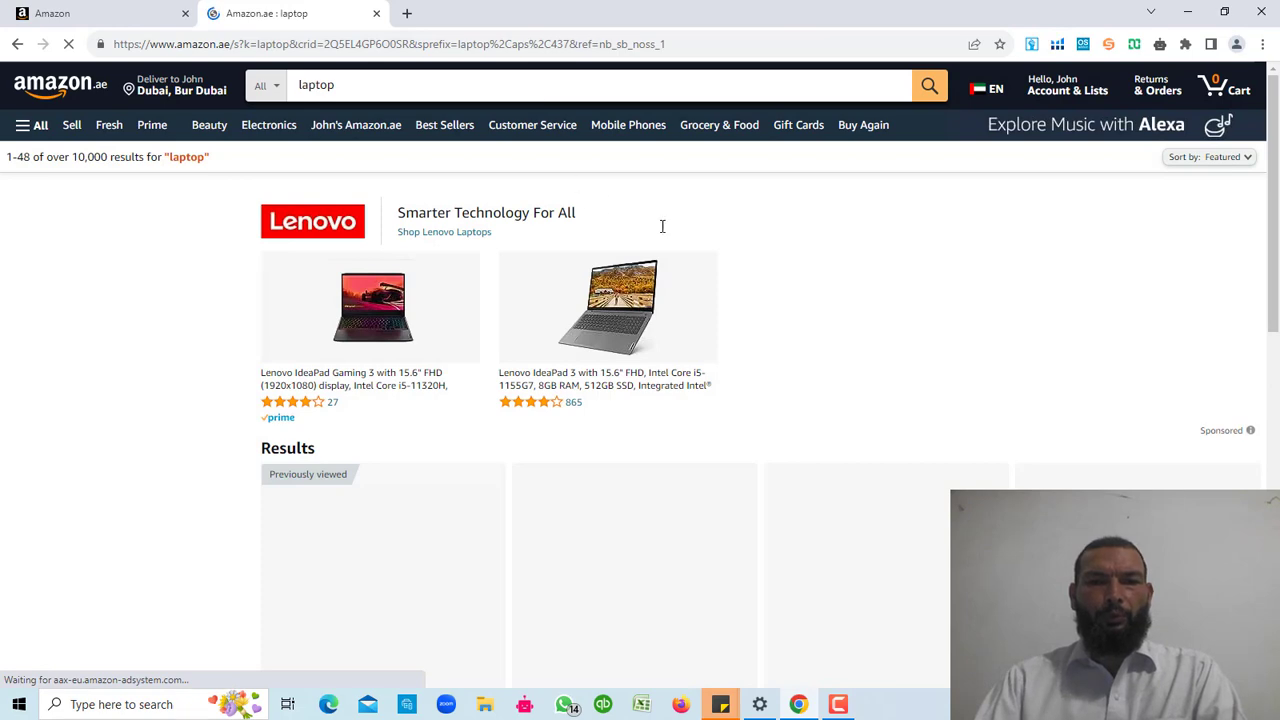
scroll(906, 306, down, 2)
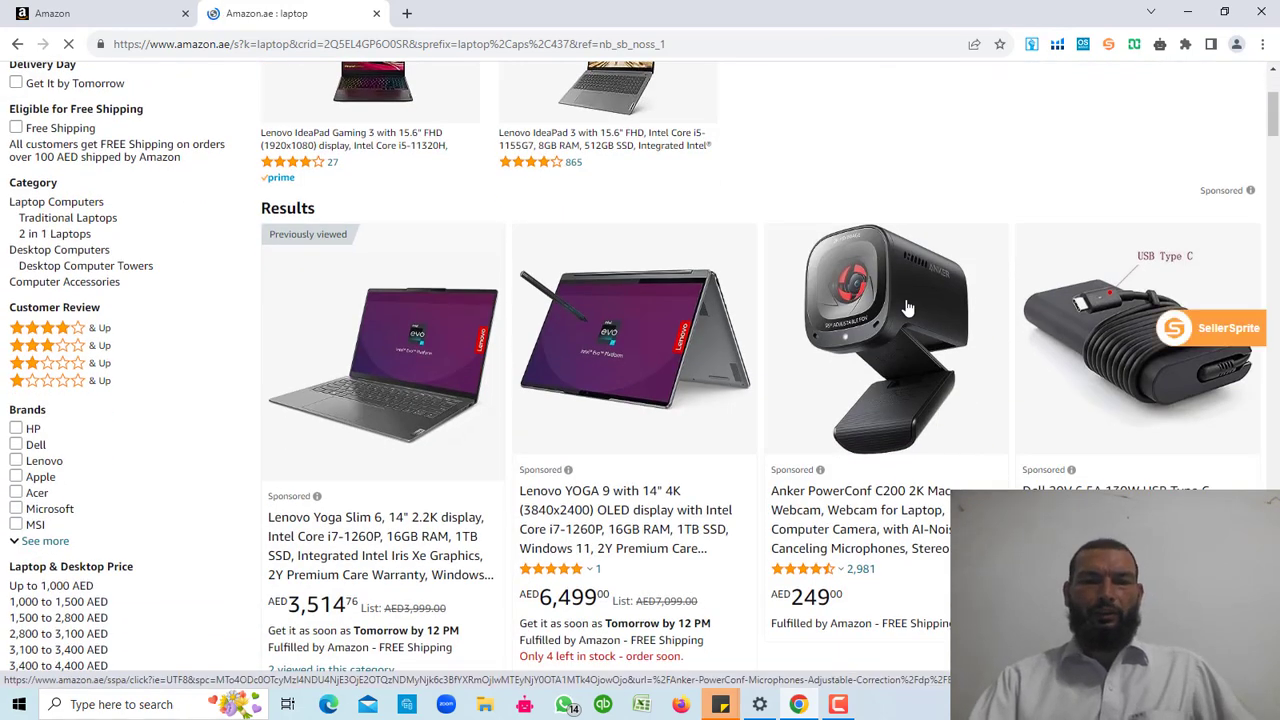
scroll(906, 306, down, 1)
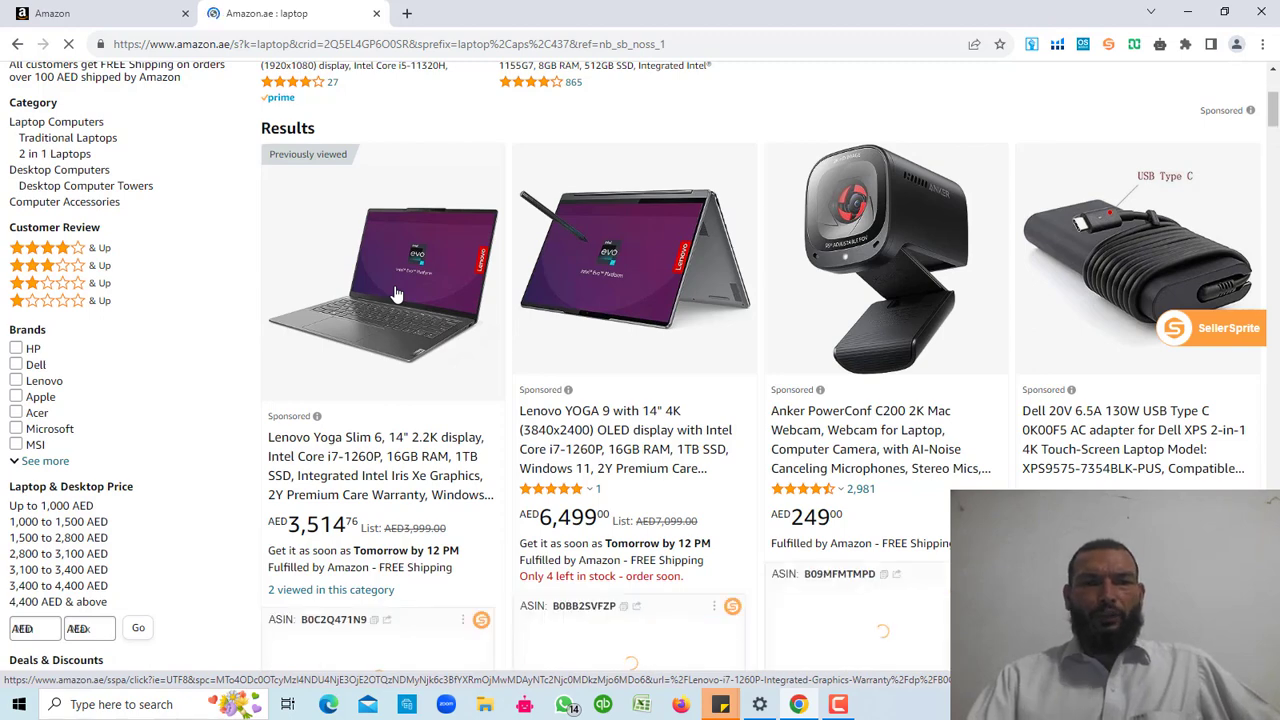
click(397, 292)
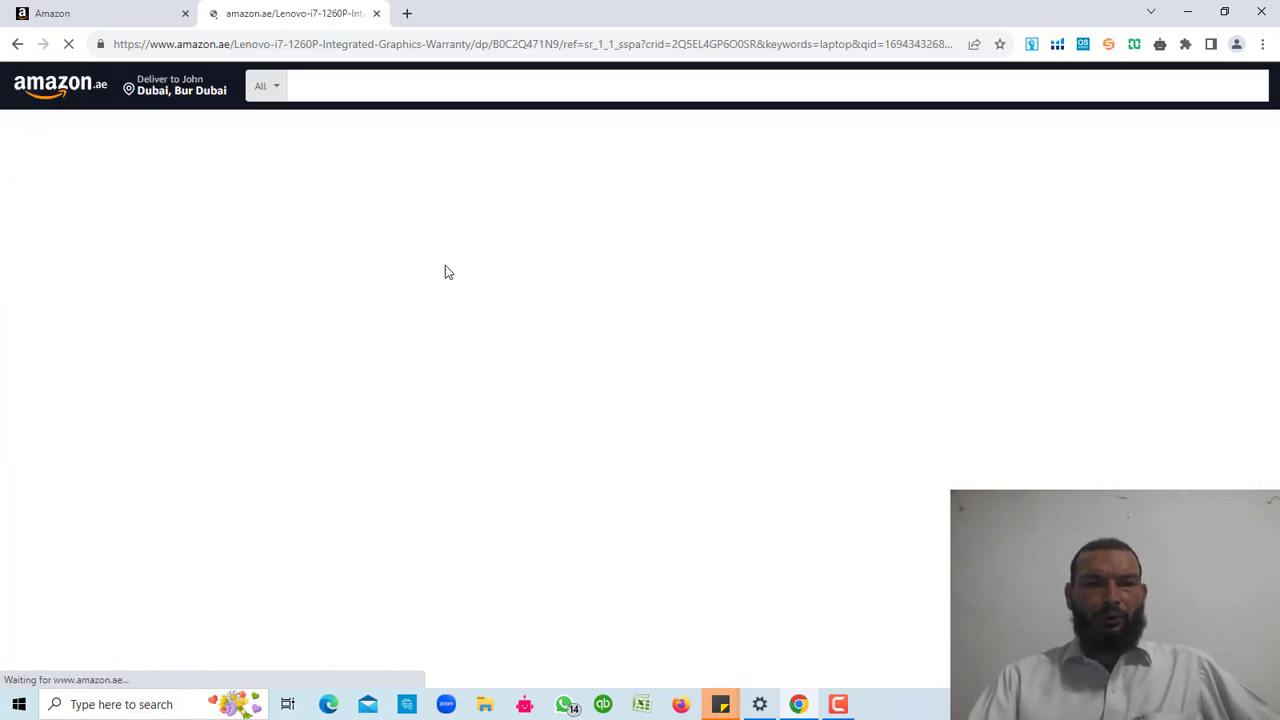
- Copy the ASIN B0C2Q471N9 from the additional information on the Lenovo Yoga Slim 6 product page
scroll(845, 342, down, 1)
scroll(845, 342, down, 4)
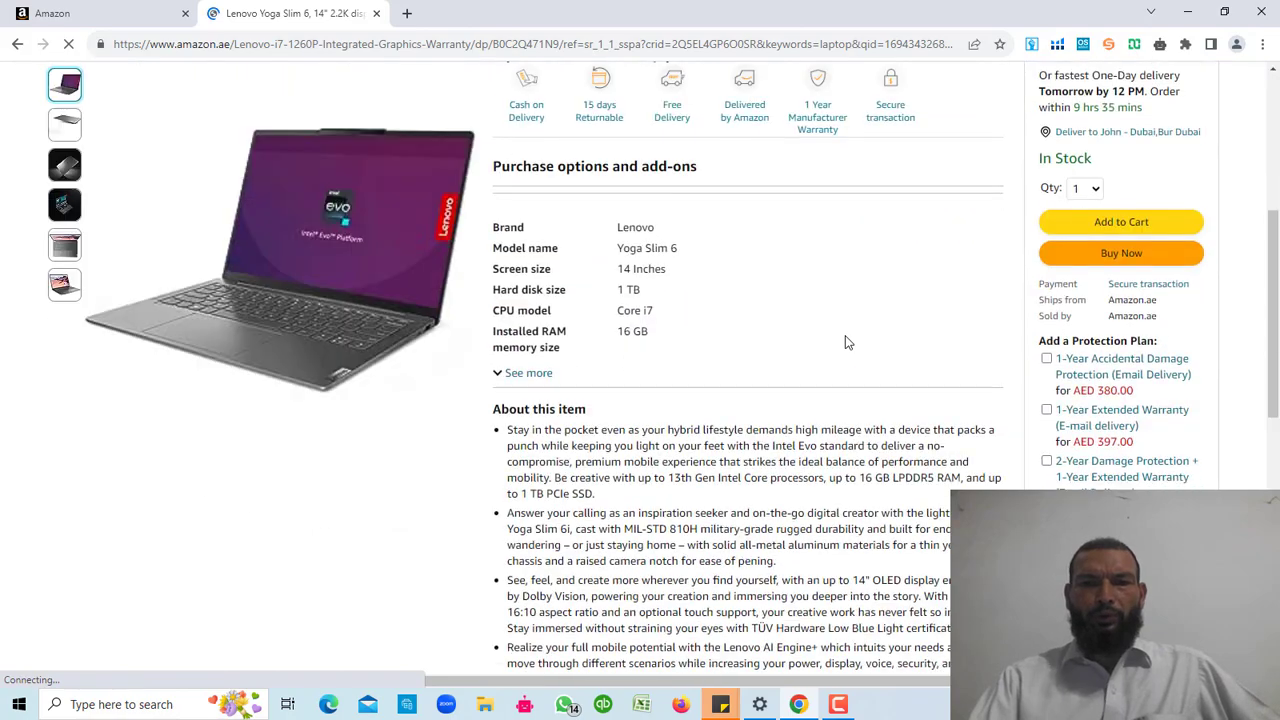
scroll(845, 342, down, 4)
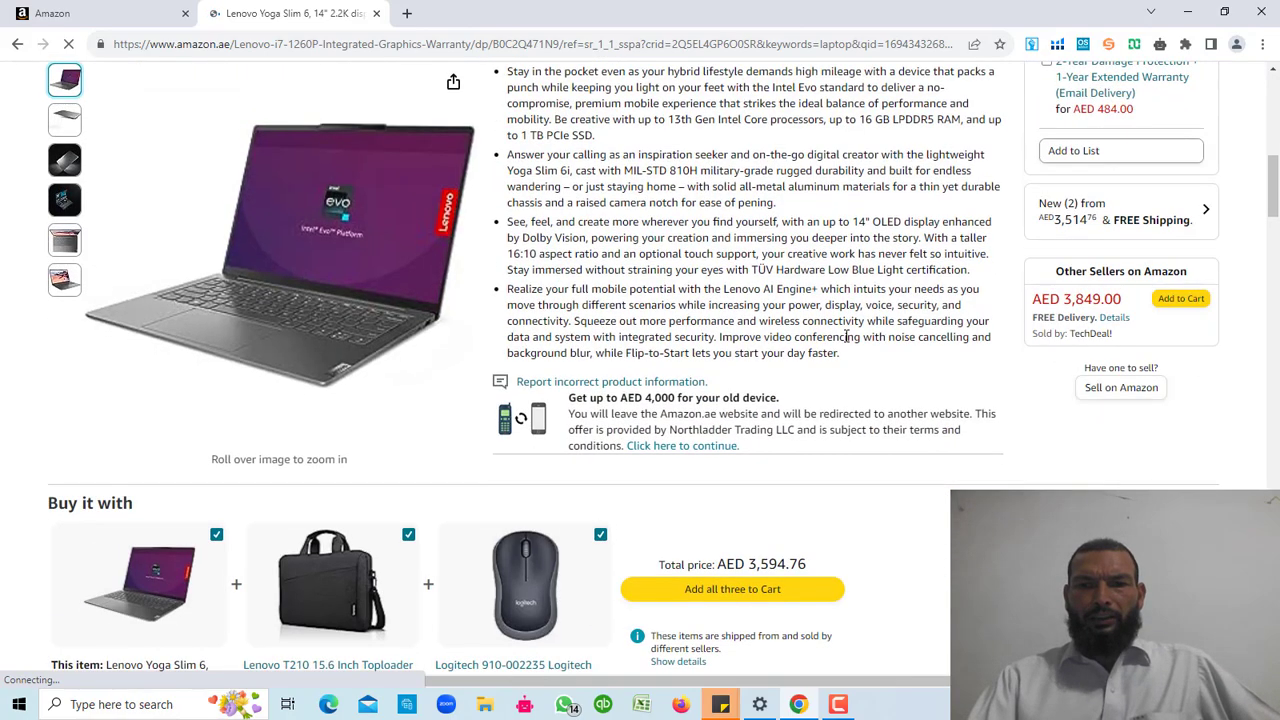
scroll(845, 336, down, 8)
scroll(845, 342, down, 10)
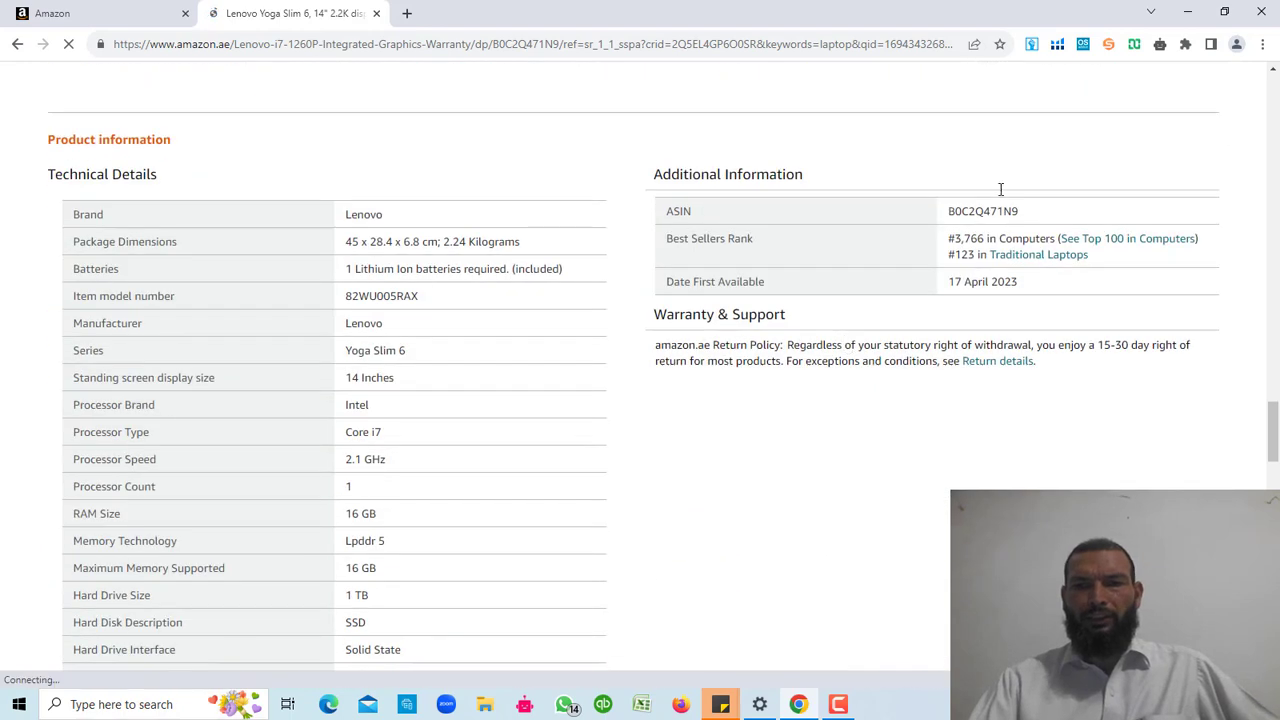
double_click(1018, 214)
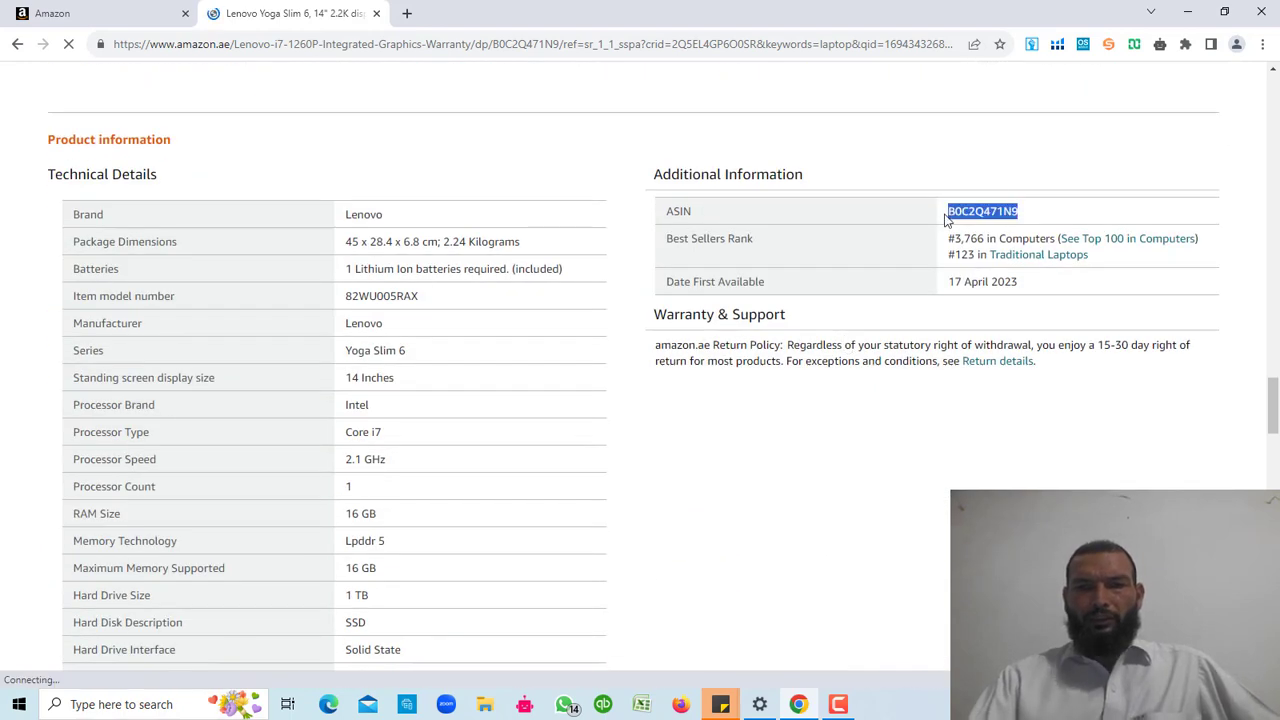
right_click(986, 209)
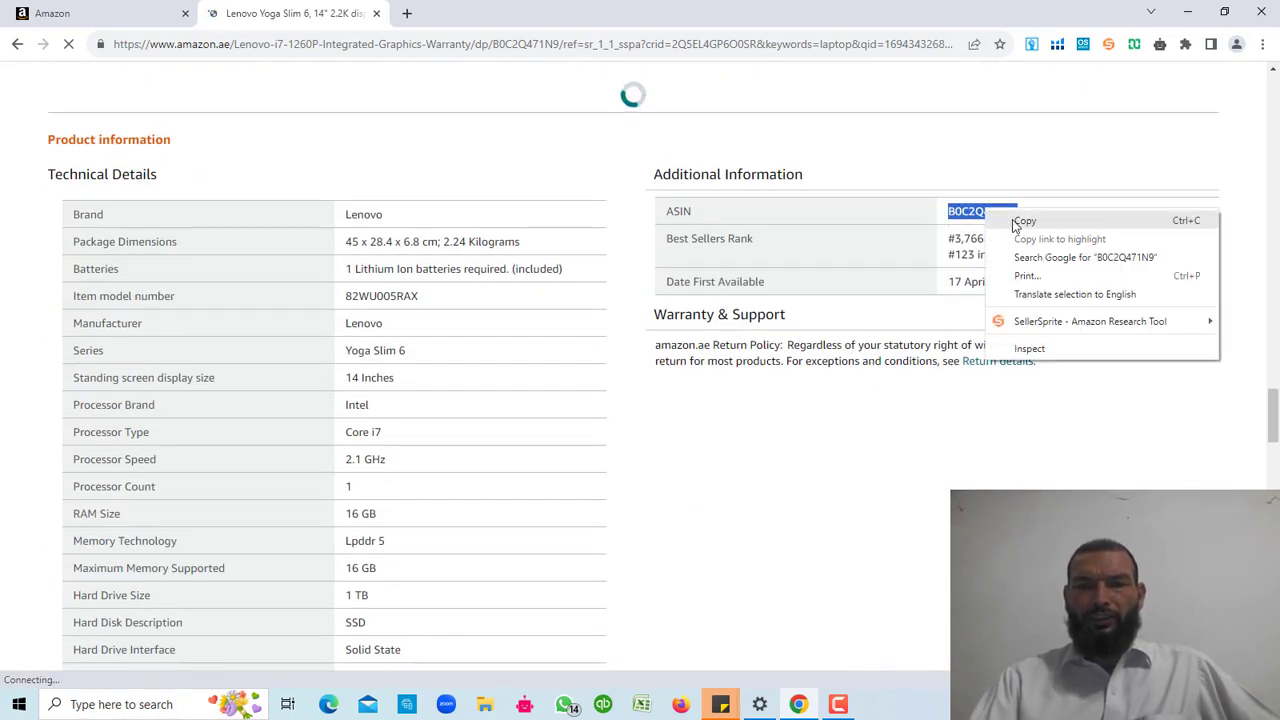
click(1020, 221)
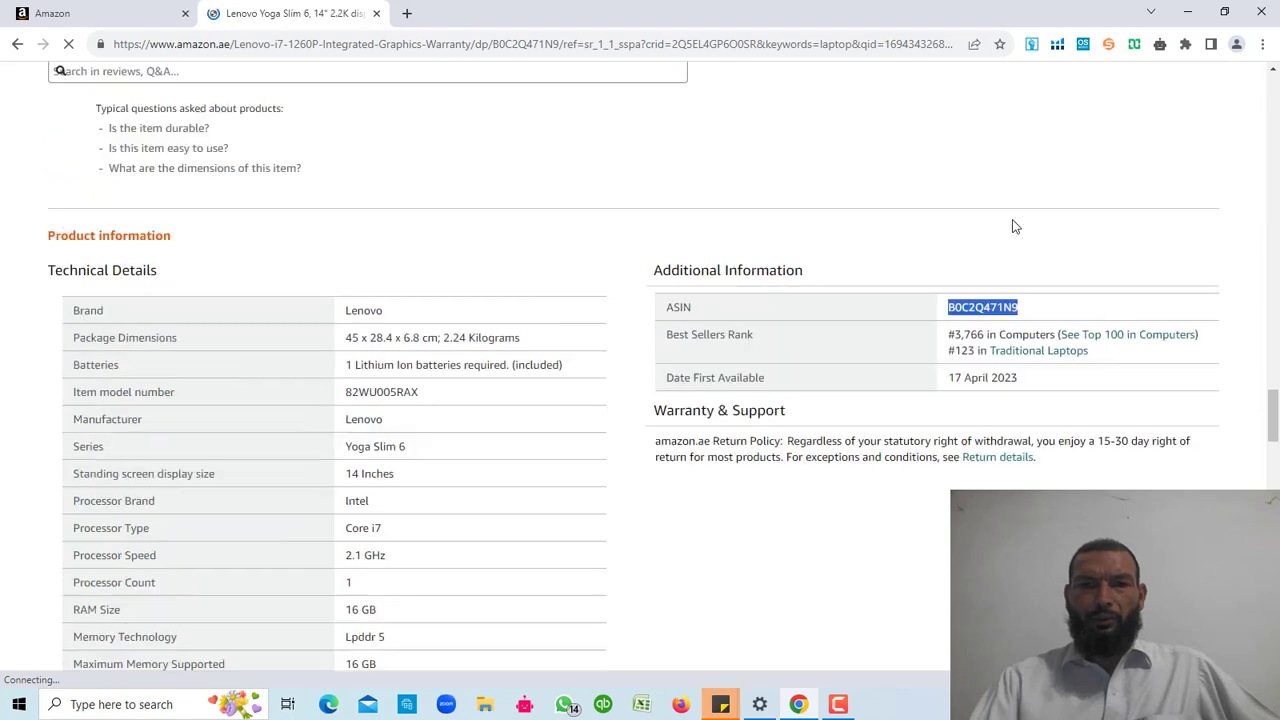
- Switch to Amazon Seller Central and open the Add Products page of the catalog
click(120, 20)
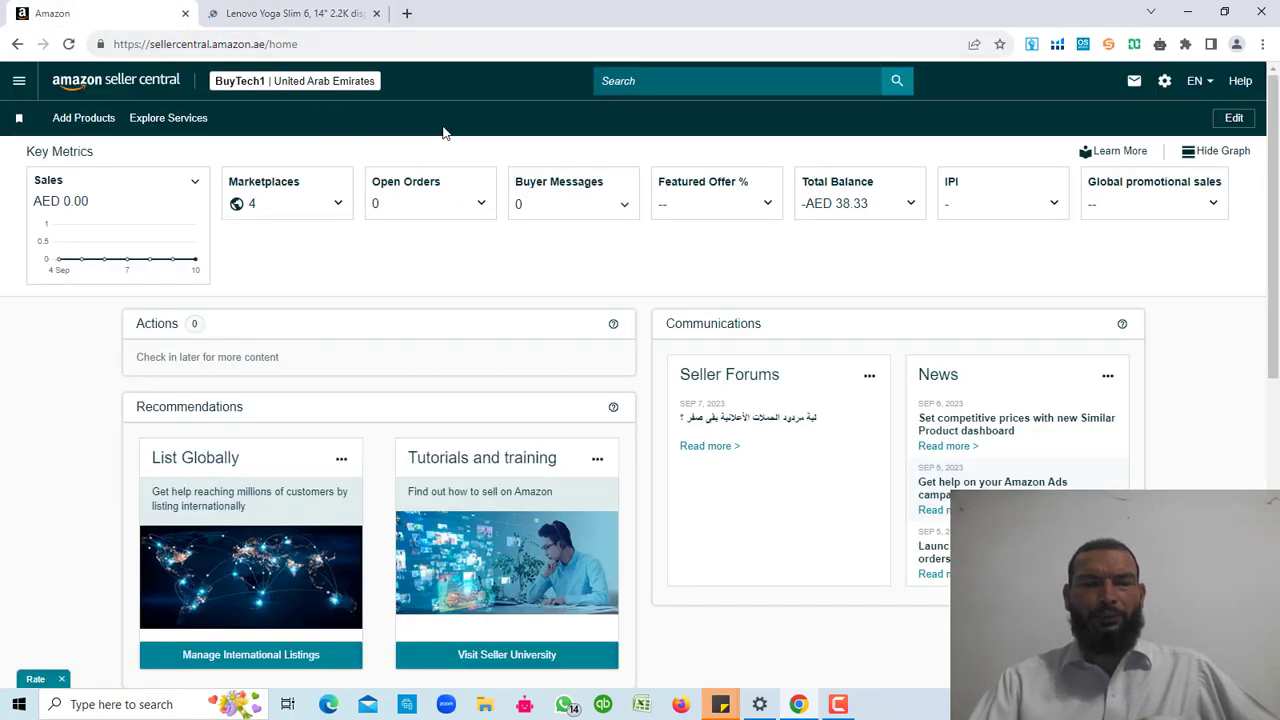
click(294, 81)
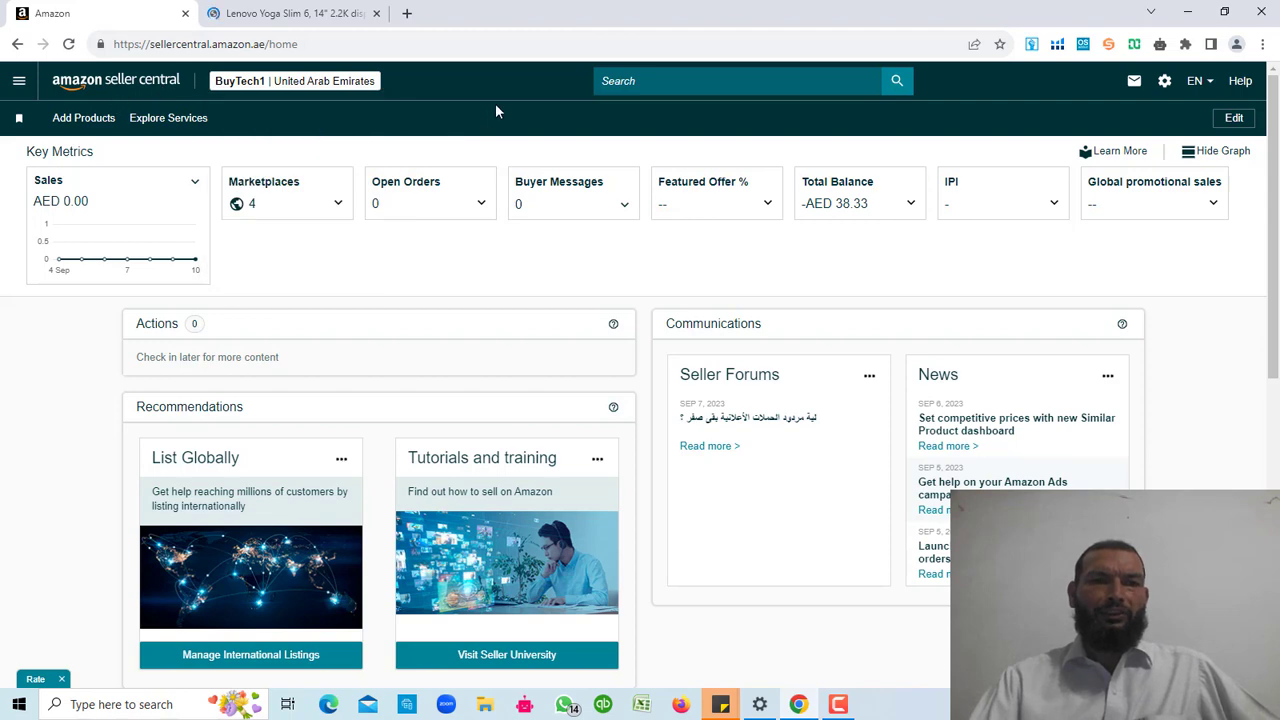
click(19, 81)
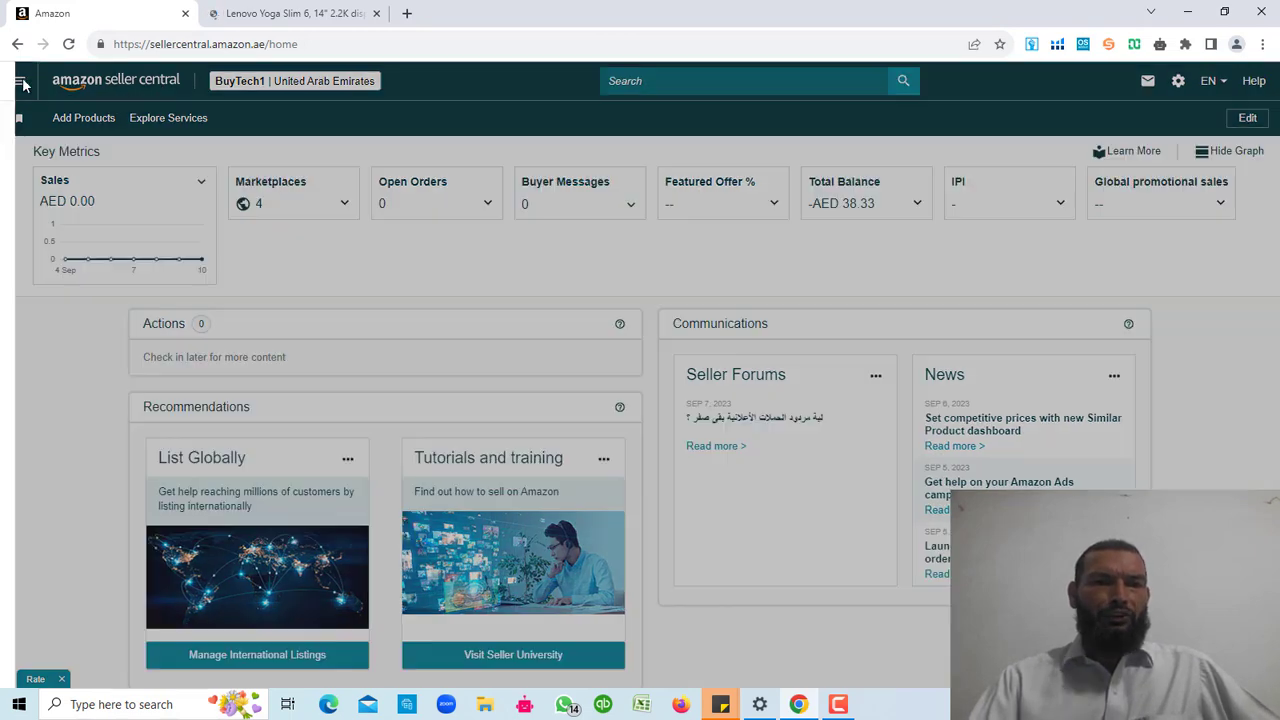
mouse_move(97, 139)
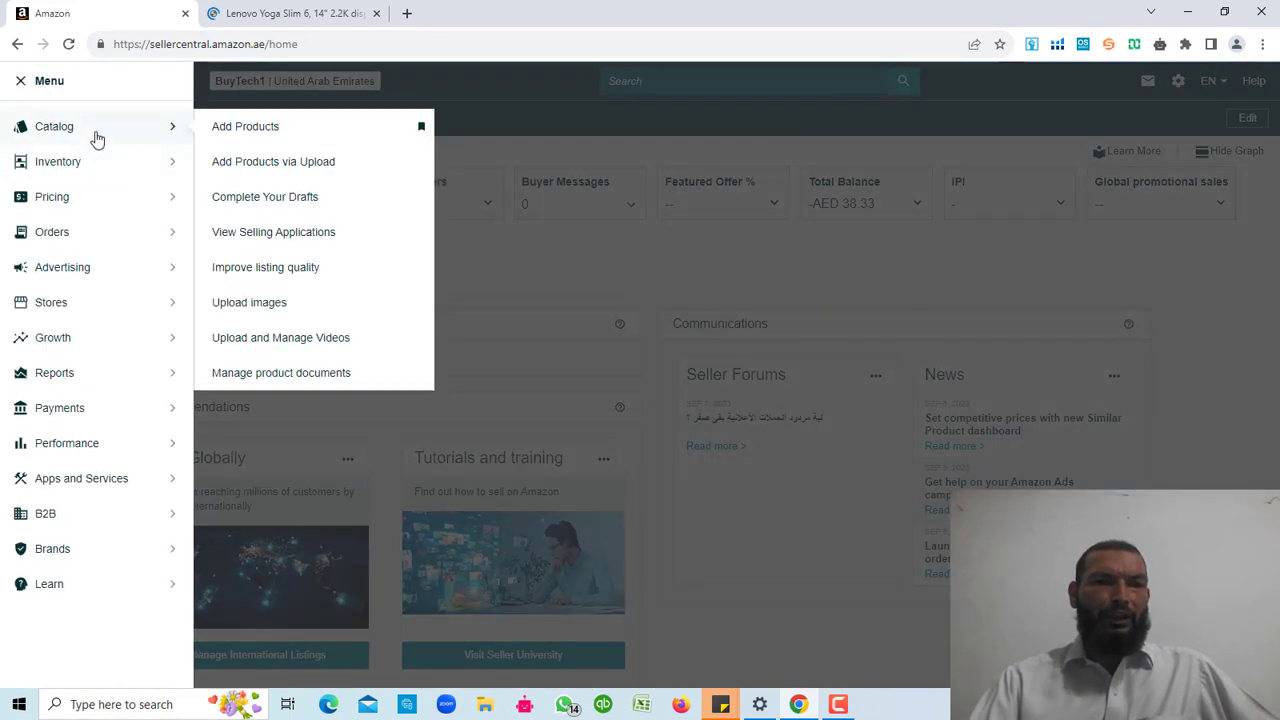
click(280, 131)
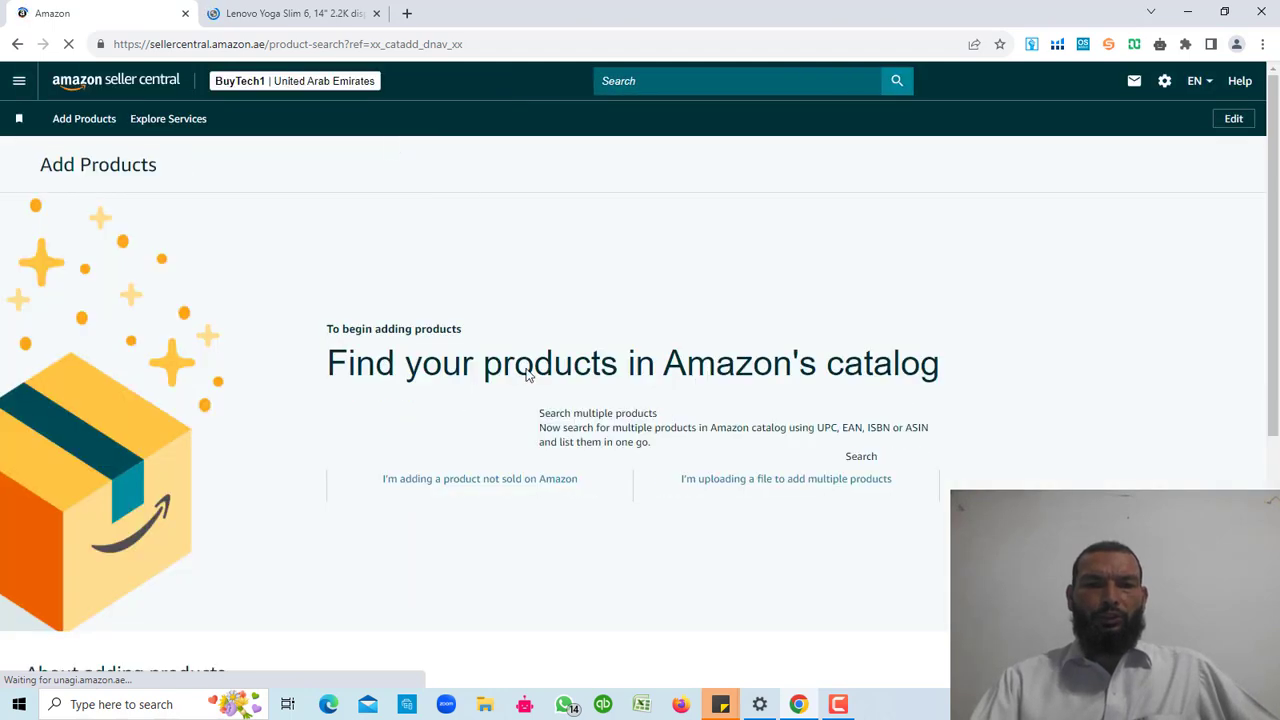
- Search Amazon's catalog for the copied ASIN B0C2Q471N9
right_click(478, 457)
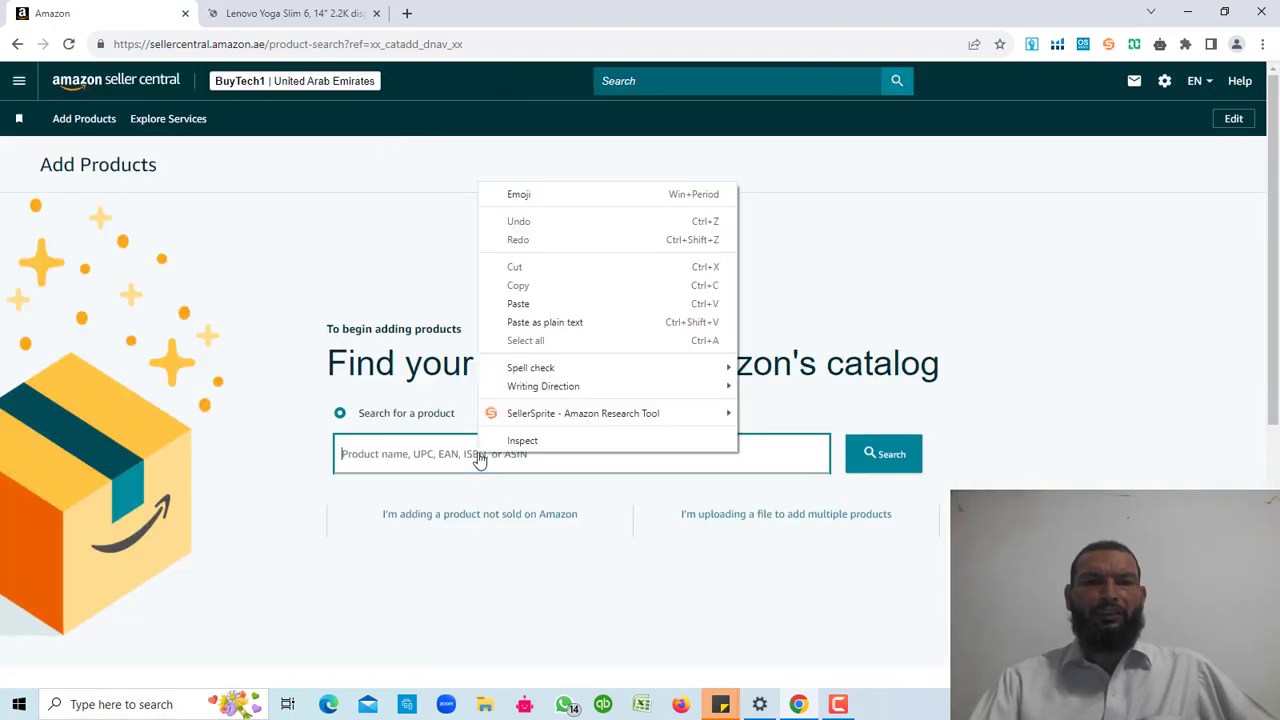
click(531, 304)
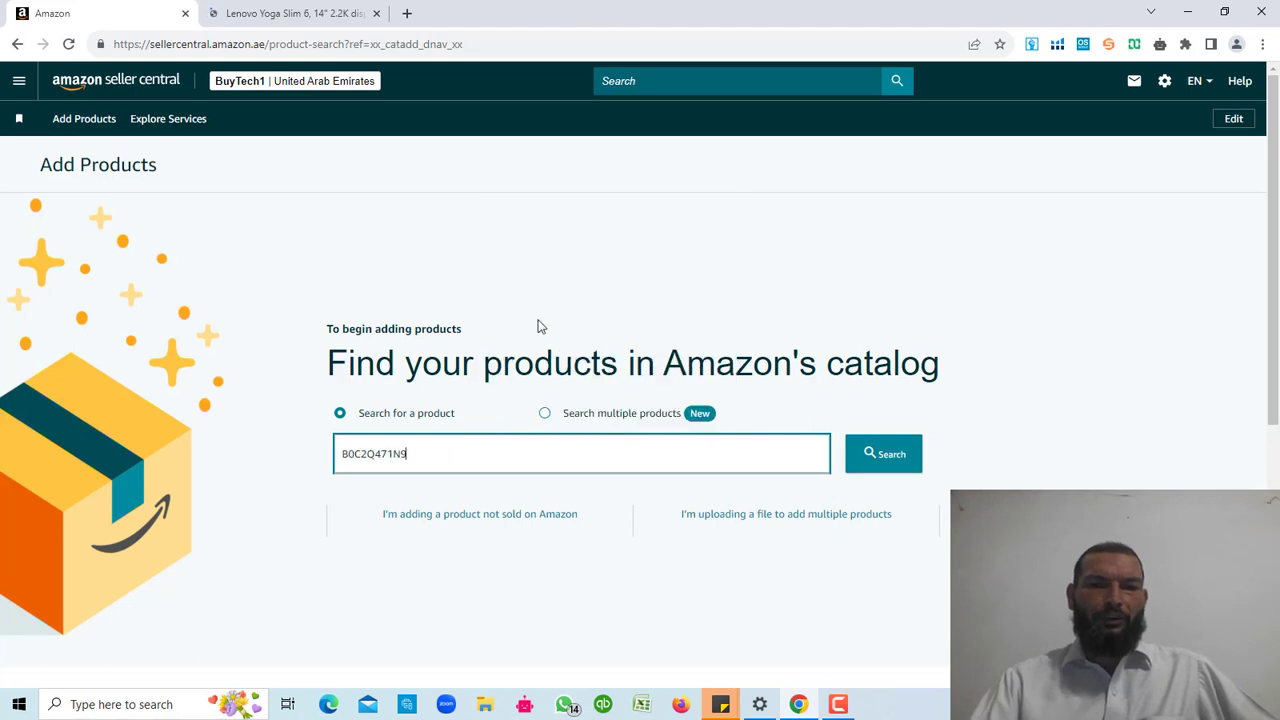
click(878, 456)
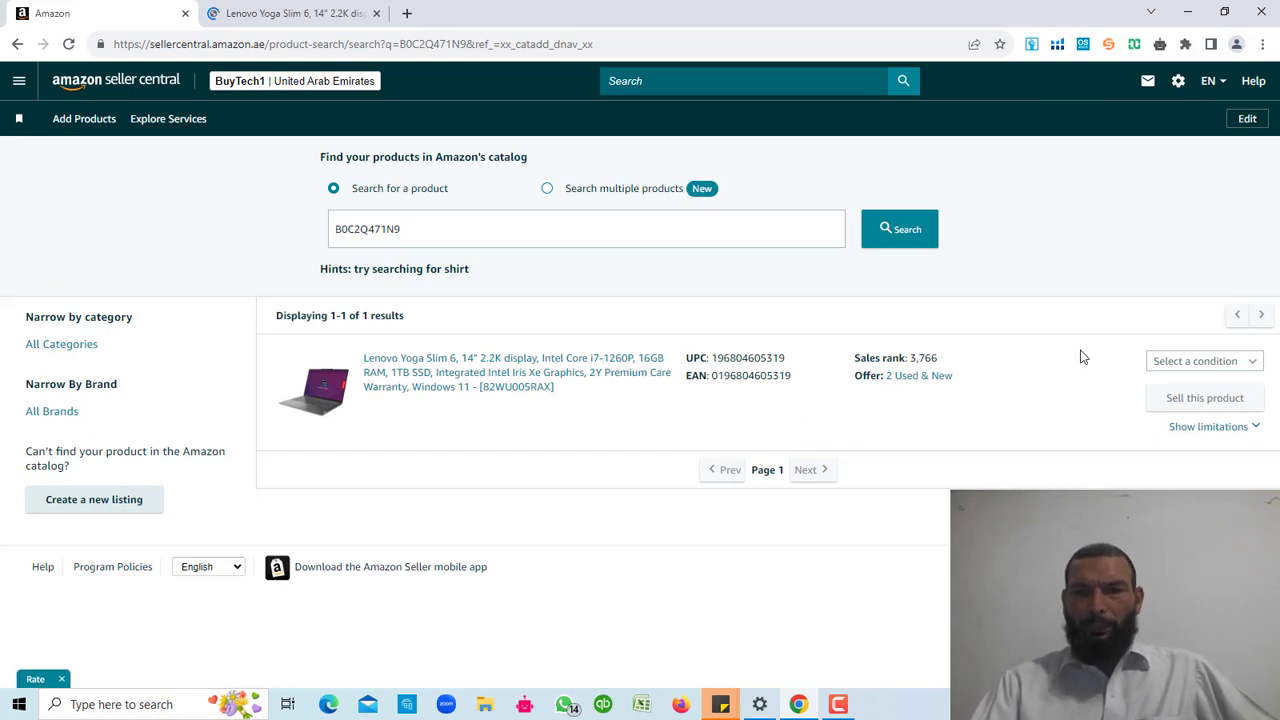
- Choose the New condition for the Lenovo Yoga Slim 6 result and start selling this product
click(1177, 366)
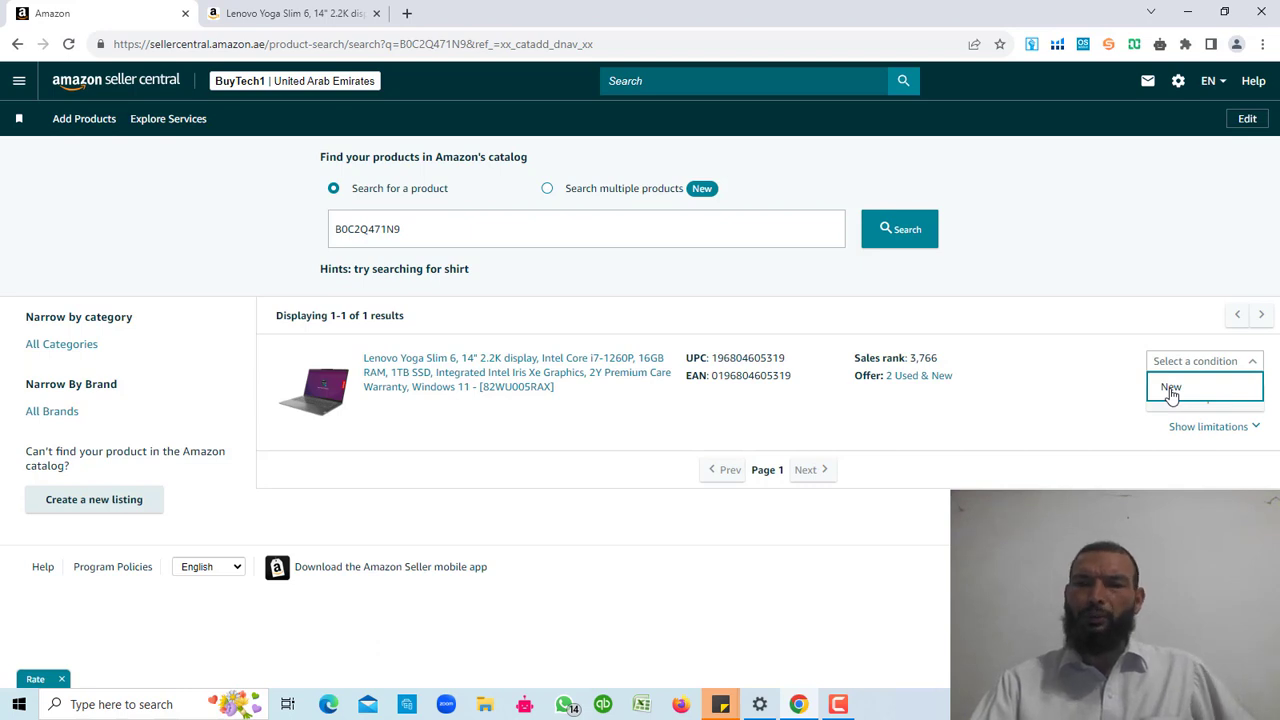
click(1171, 390)
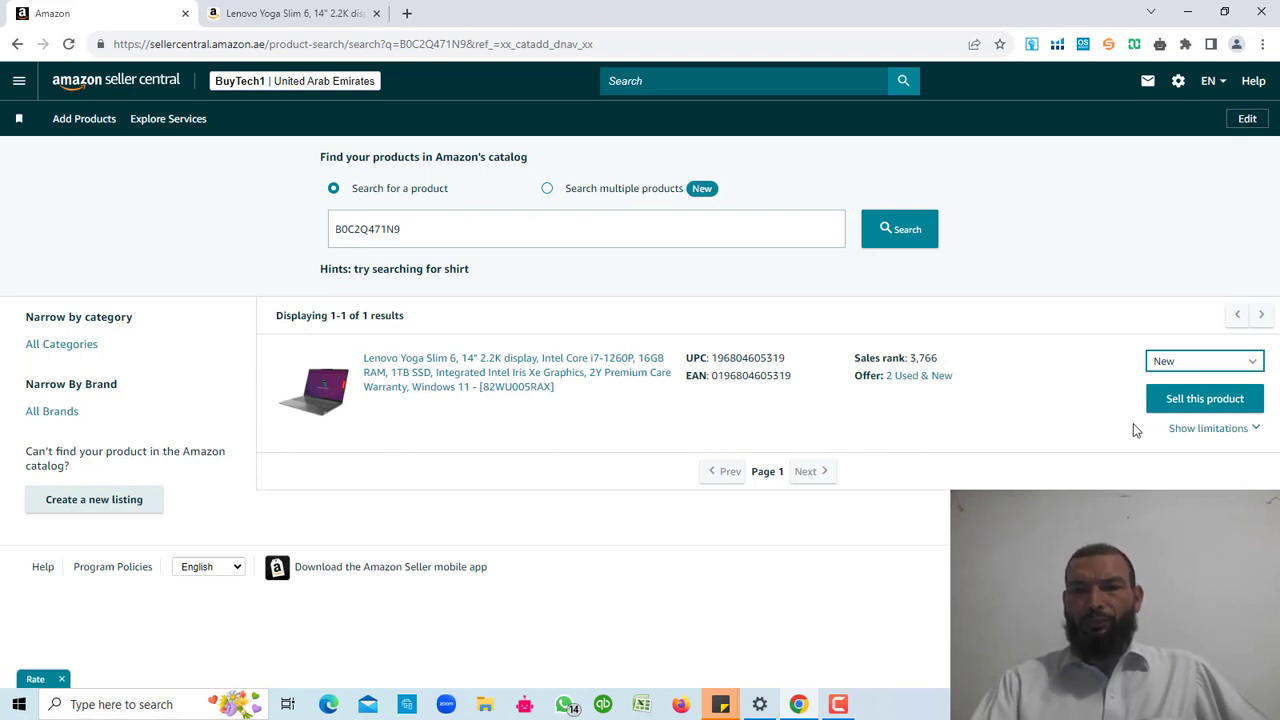
click(1187, 401)
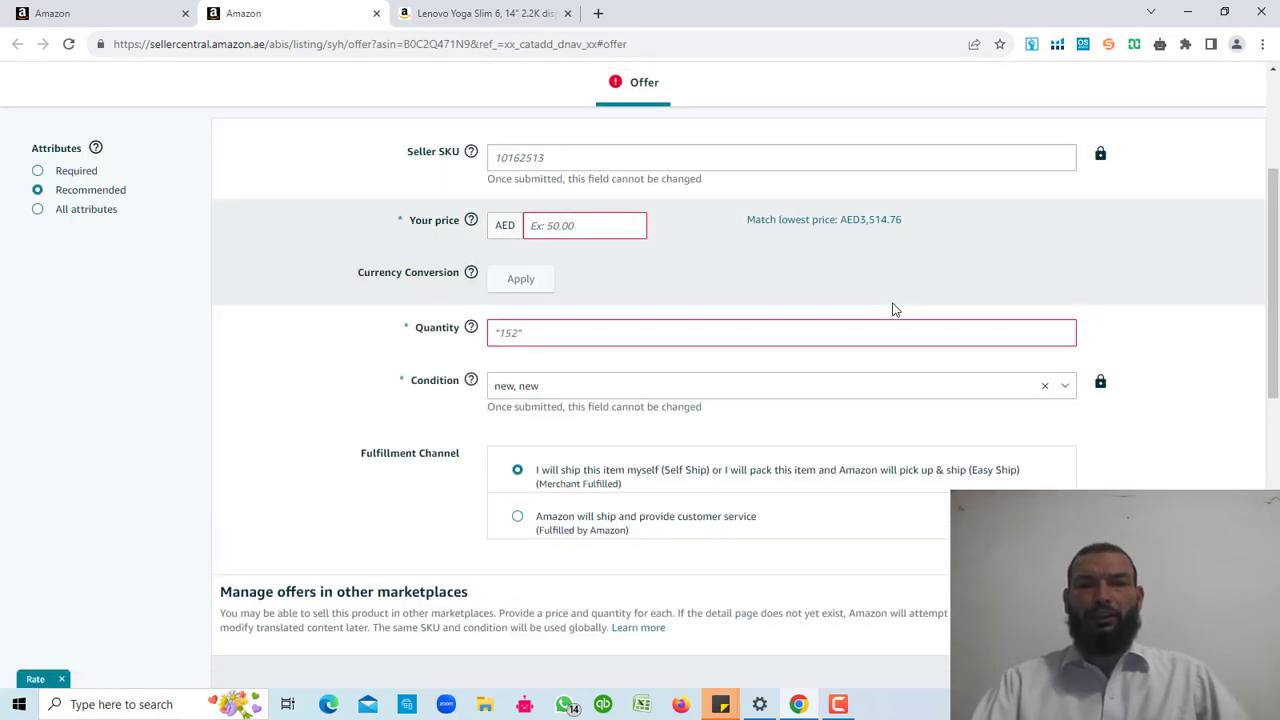
- Examine the offer form's SKU, price, quantity, condition and fulfillment fields and the offers for other marketplaces
scroll(896, 310, up, 3)
scroll(896, 310, down, 8)
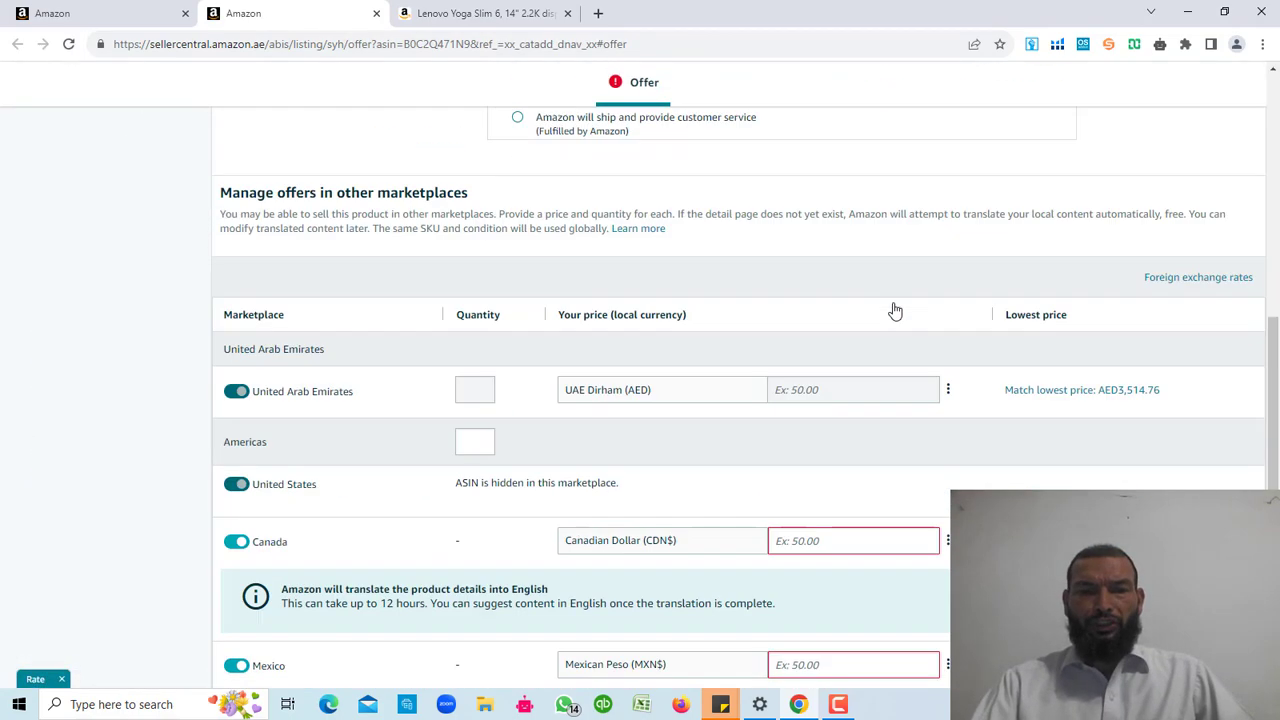
scroll(896, 310, up, 4)
scroll(896, 310, up, 2)
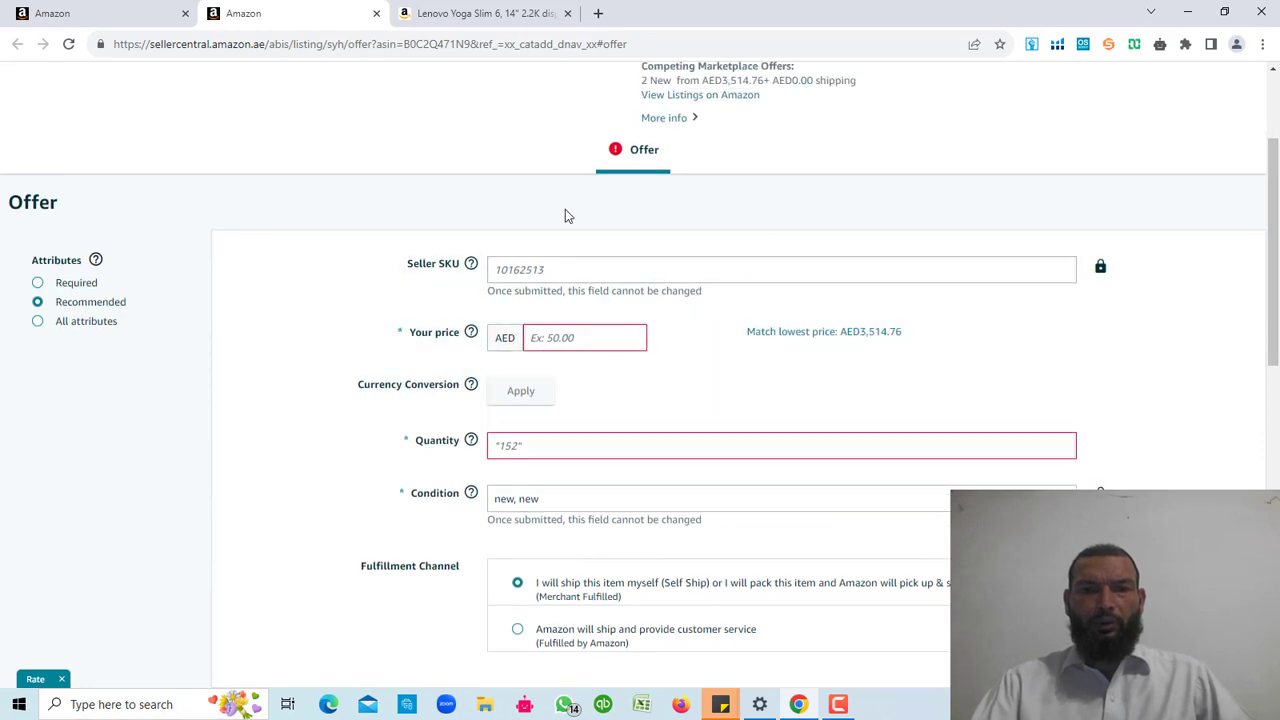
mouse_move(462, 261)
scroll(1068, 370, up, 2)
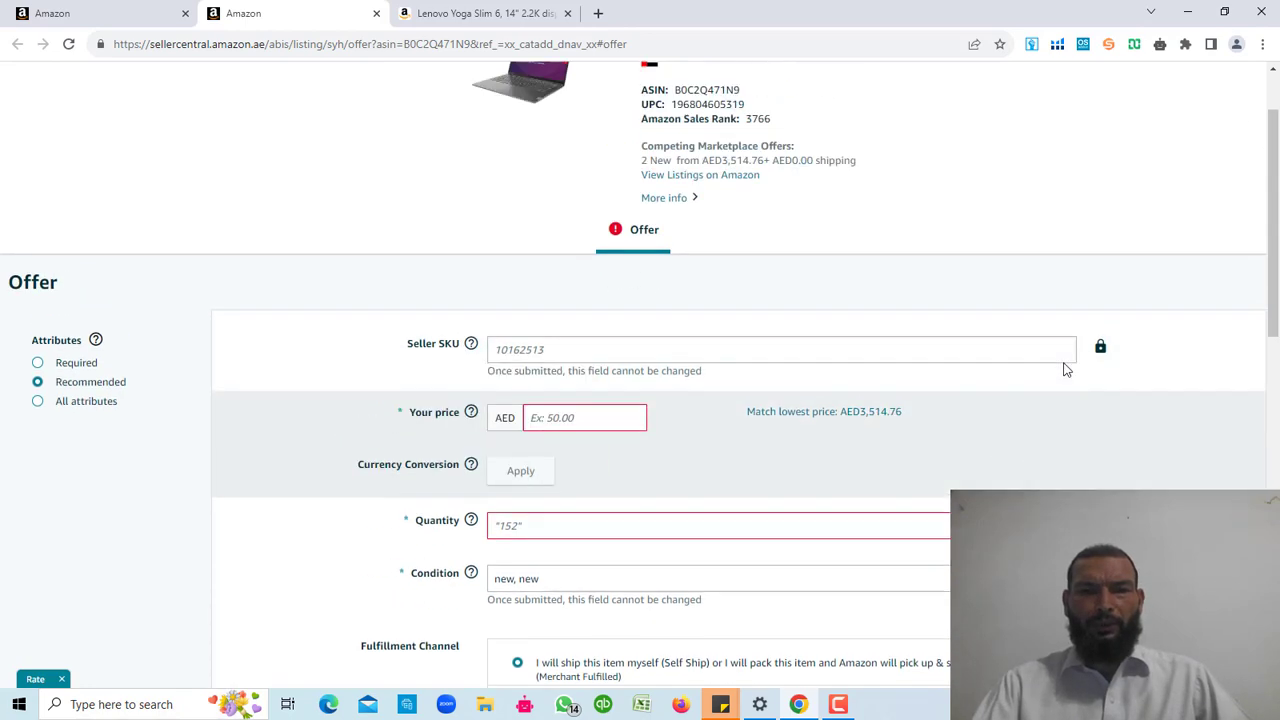
scroll(1068, 370, down, 3)
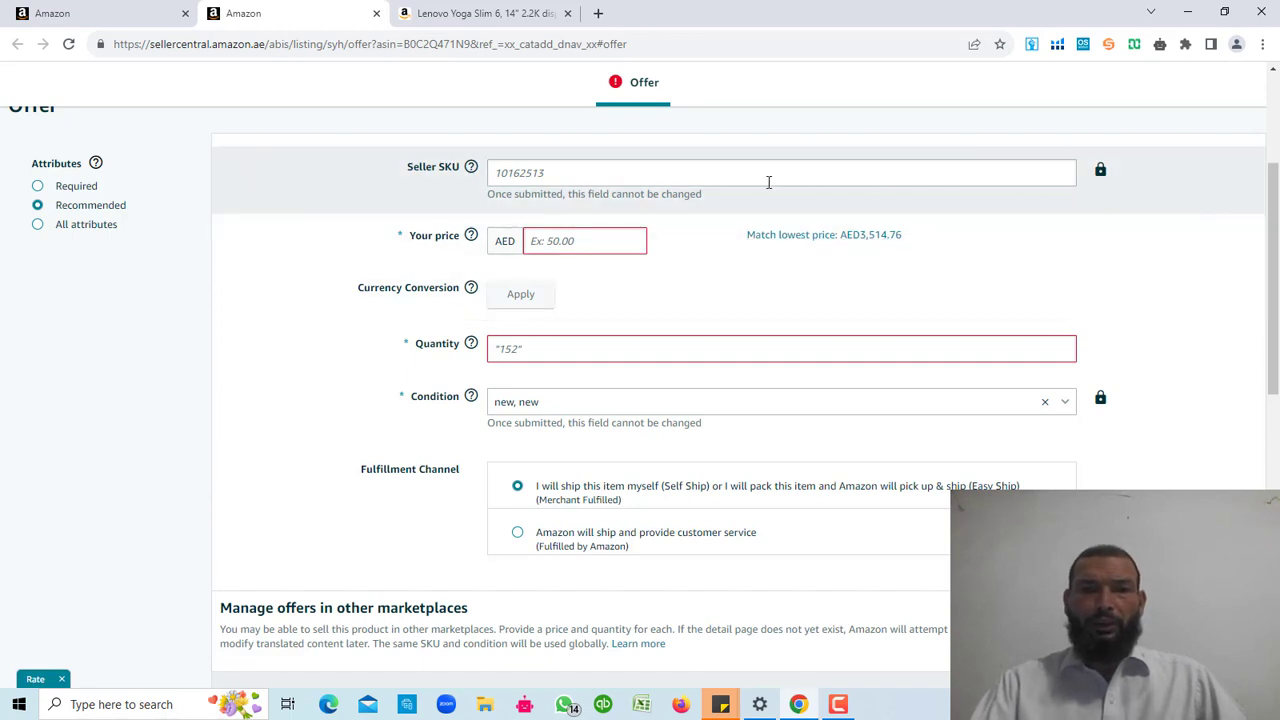
scroll(1000, 268, down, 1)
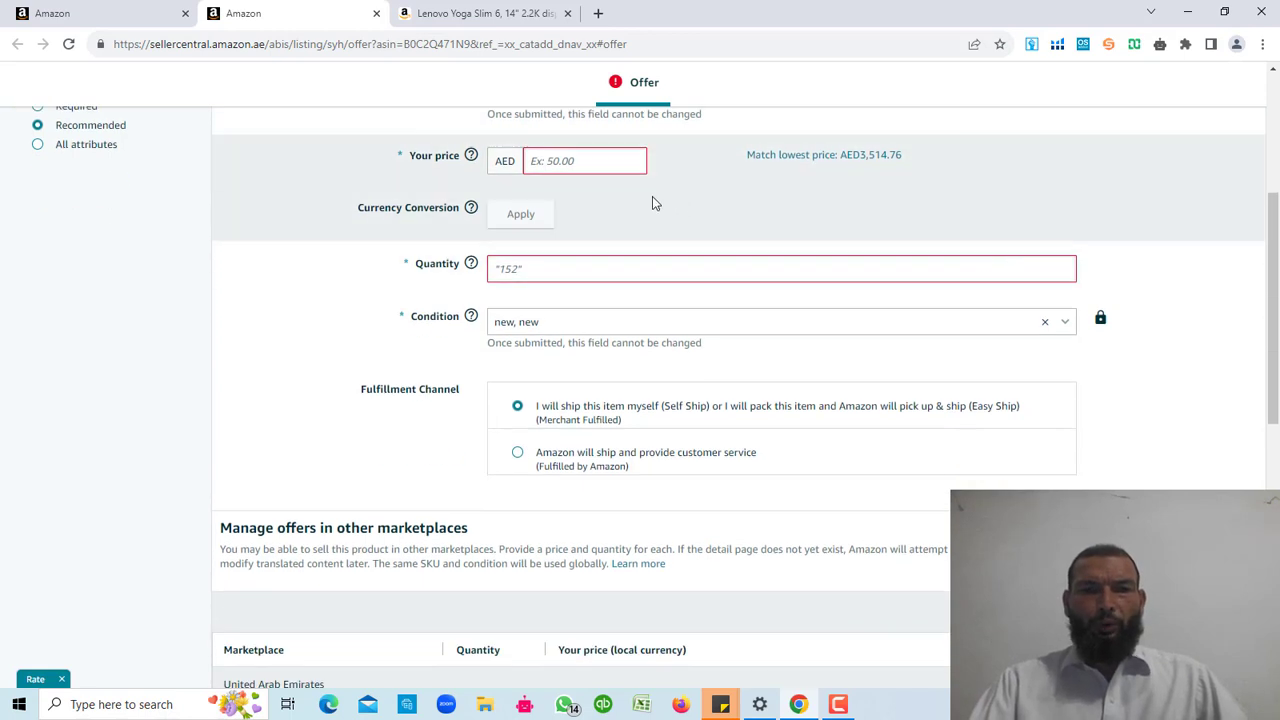
- Match the offer price to the lowest price of AED 3,514.76 and set the quantity to 0
scroll(750, 200, up, 1)
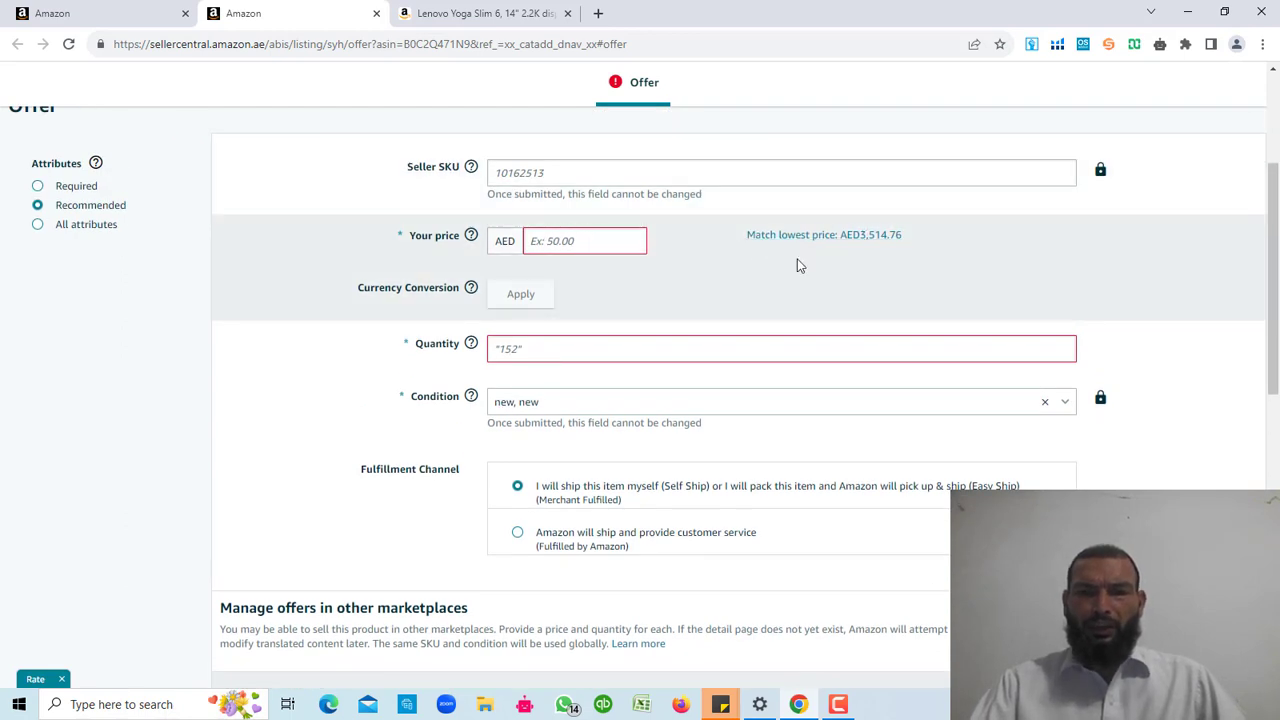
click(863, 236)
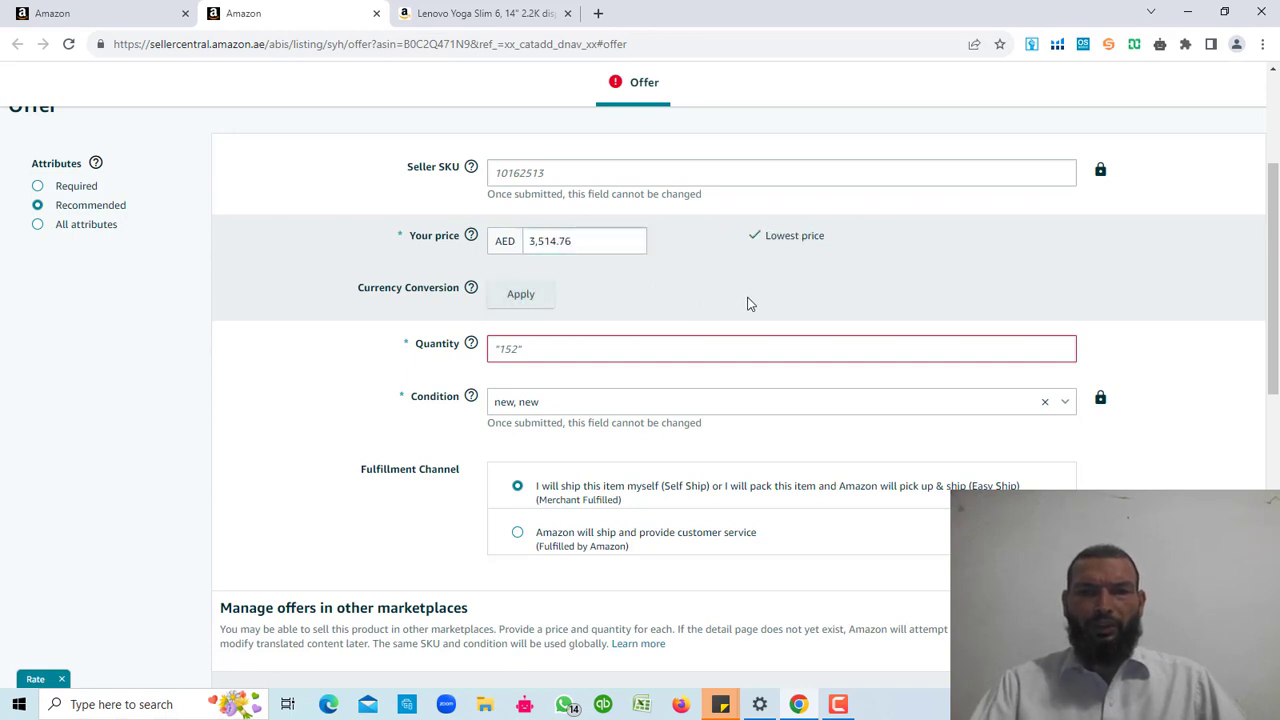
scroll(749, 303, down, 1)
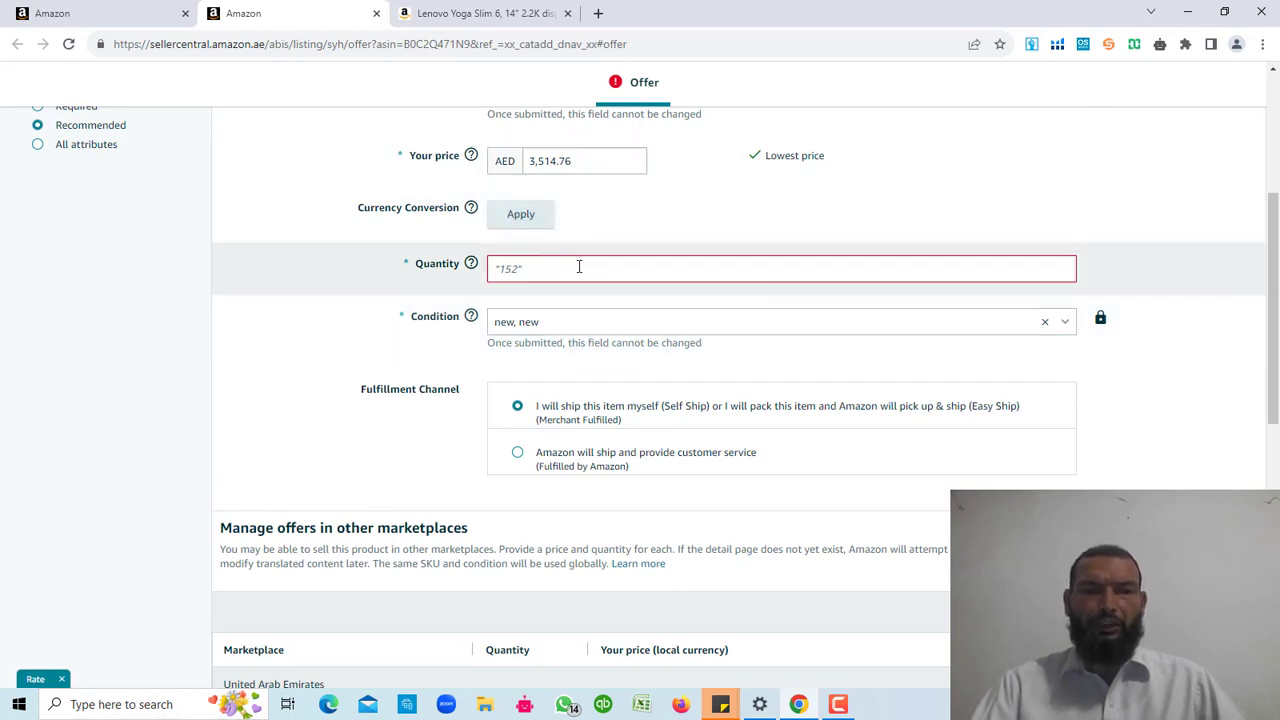
scroll(577, 262, down, 1)
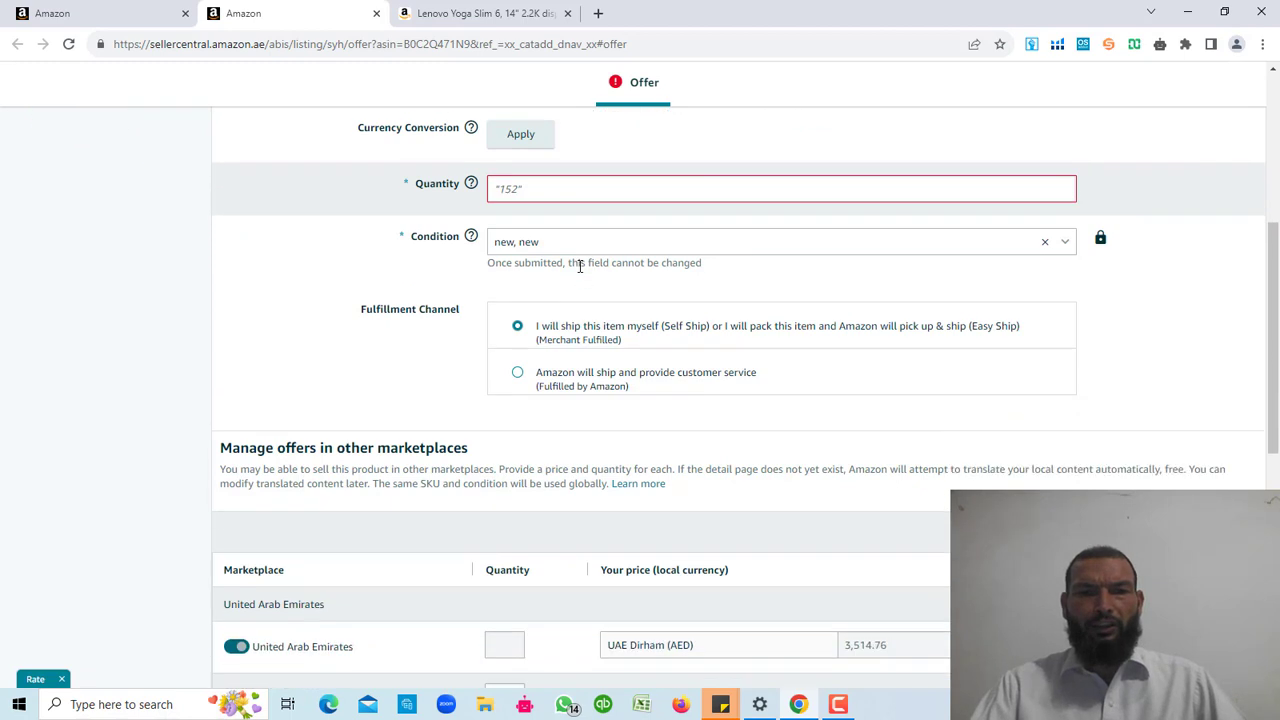
scroll(580, 266, up, 1)
click(562, 269)
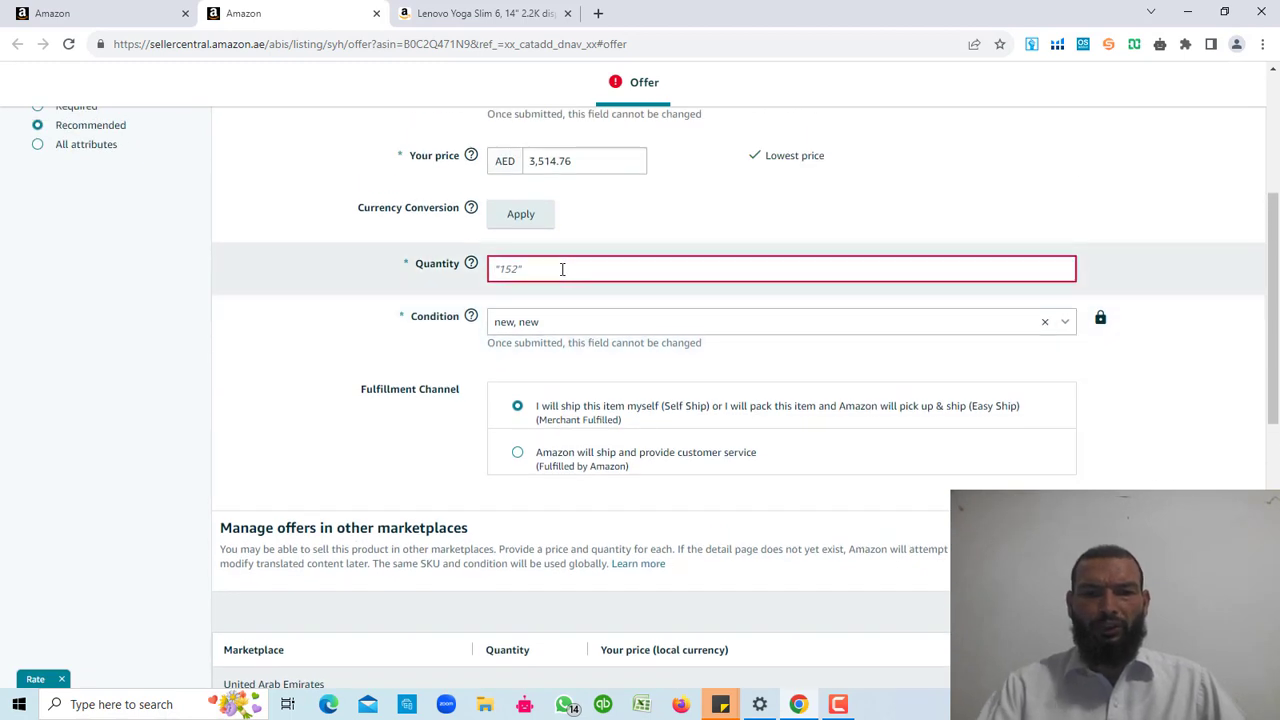
text(0)
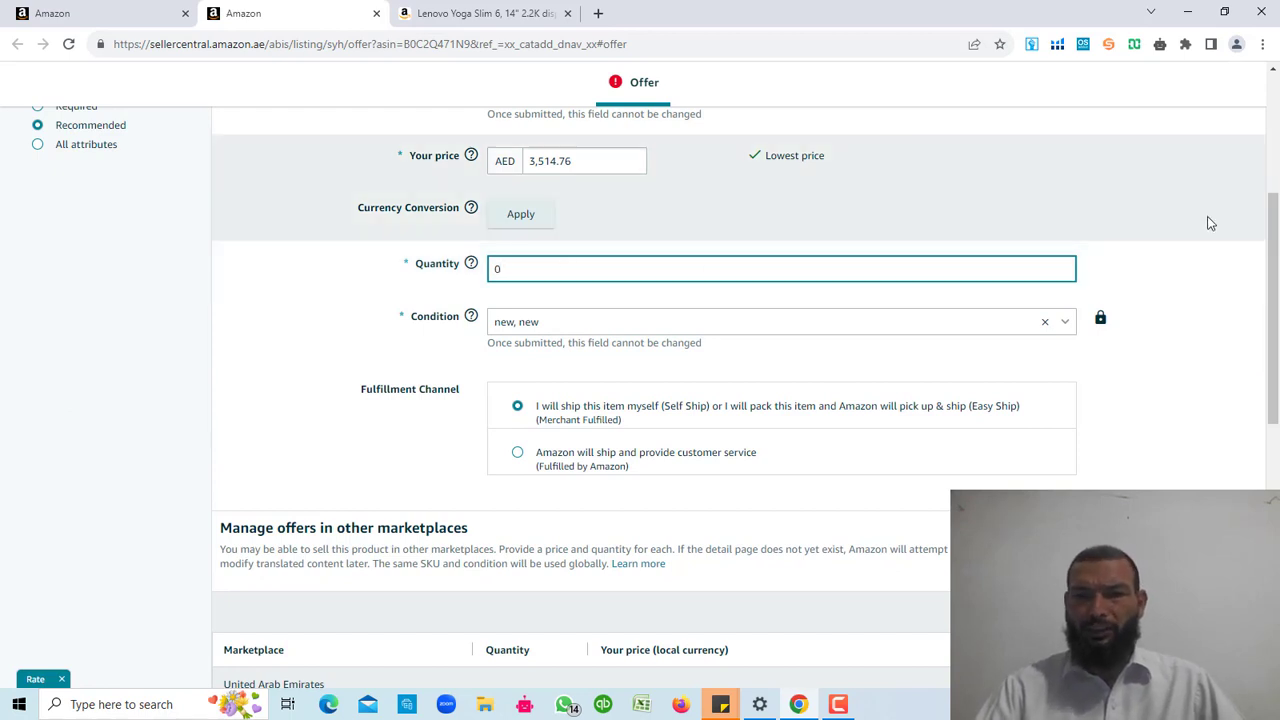
scroll(1168, 314, down, 1)
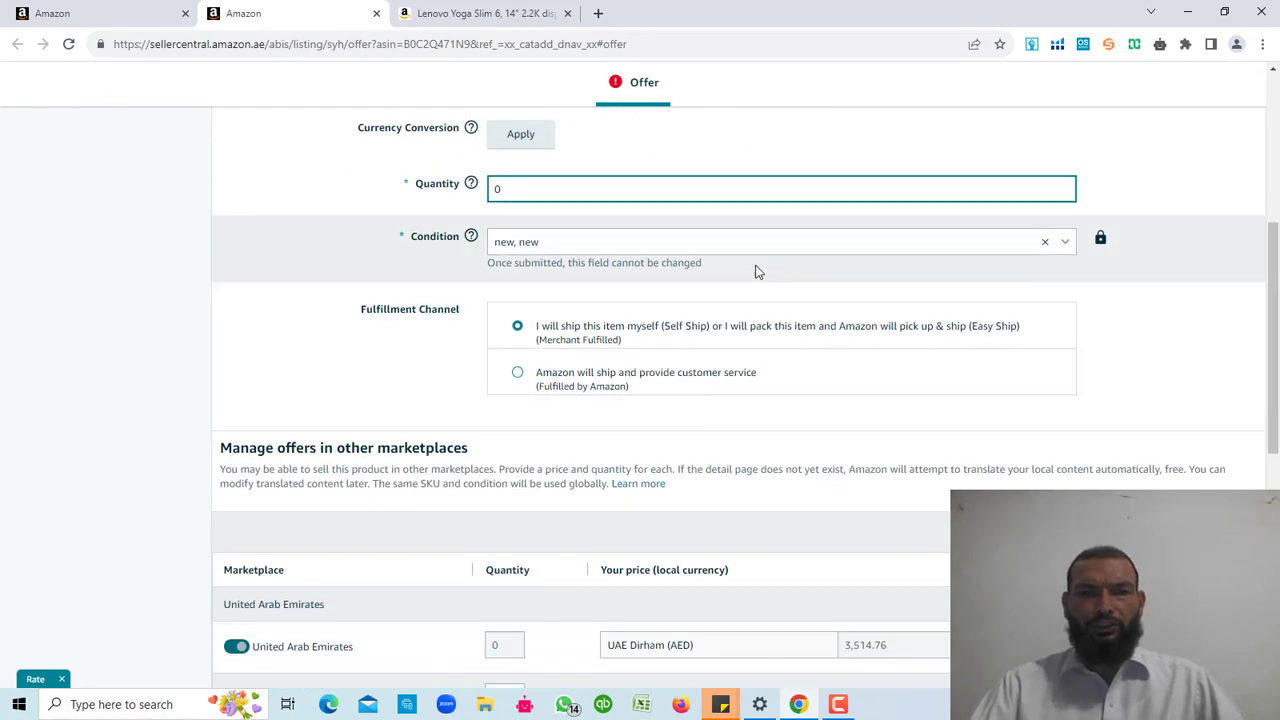
- Select "new, new" as the offer's condition
click(690, 244)
click(617, 278)
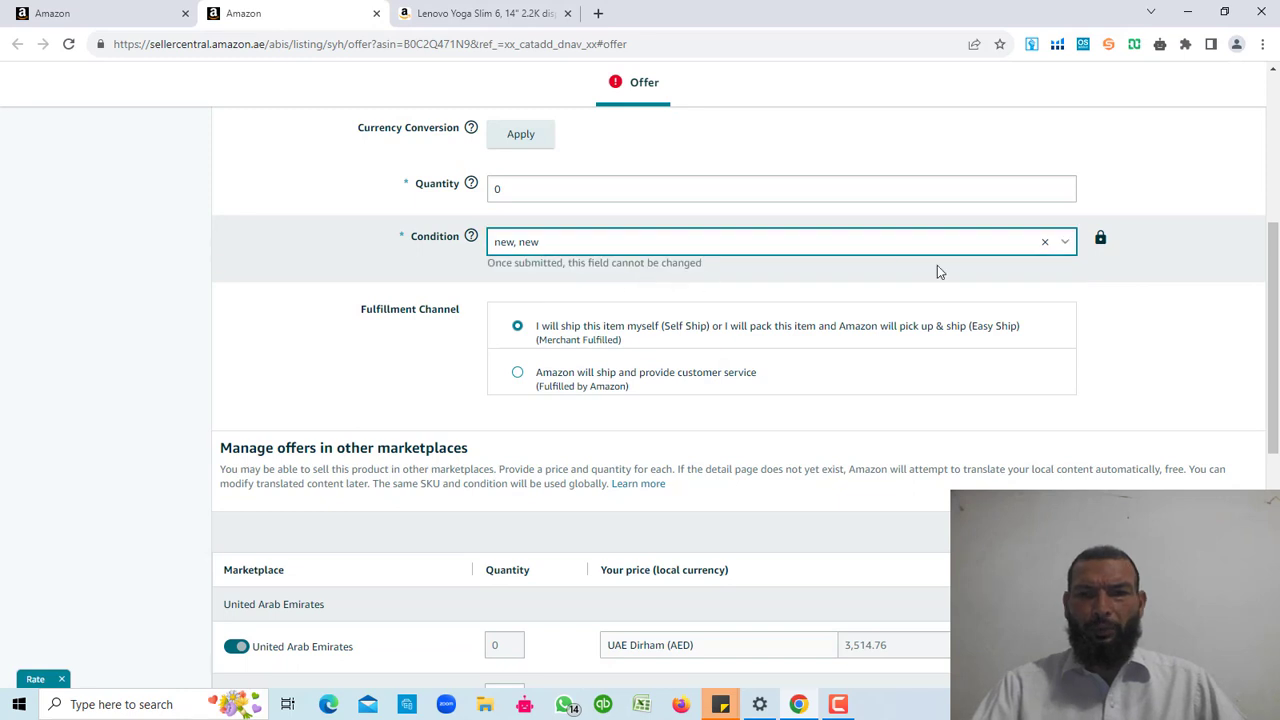
- Examine the fulfillment channel choices and the Canada and Mexico price fields, and review the completed offer form down to its end
scroll(966, 346, down, 1)
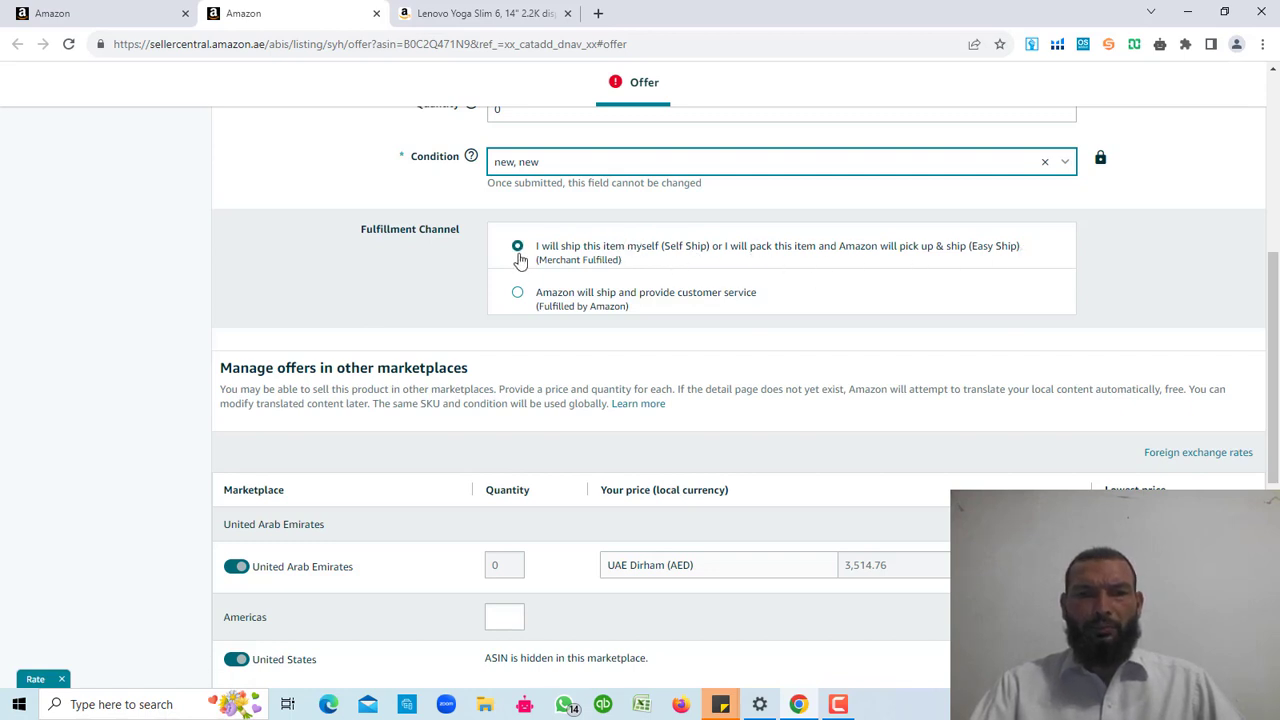
scroll(751, 280, down, 2)
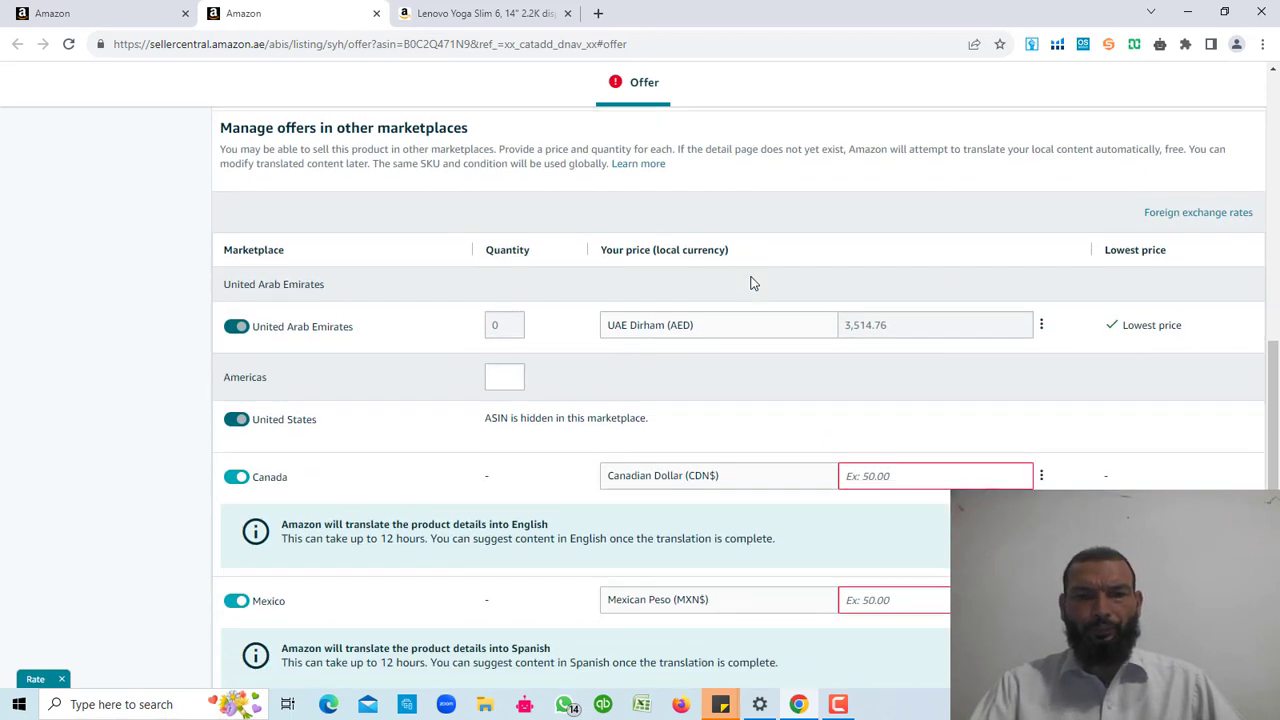
scroll(751, 282, down, 3)
scroll(751, 282, up, 9)
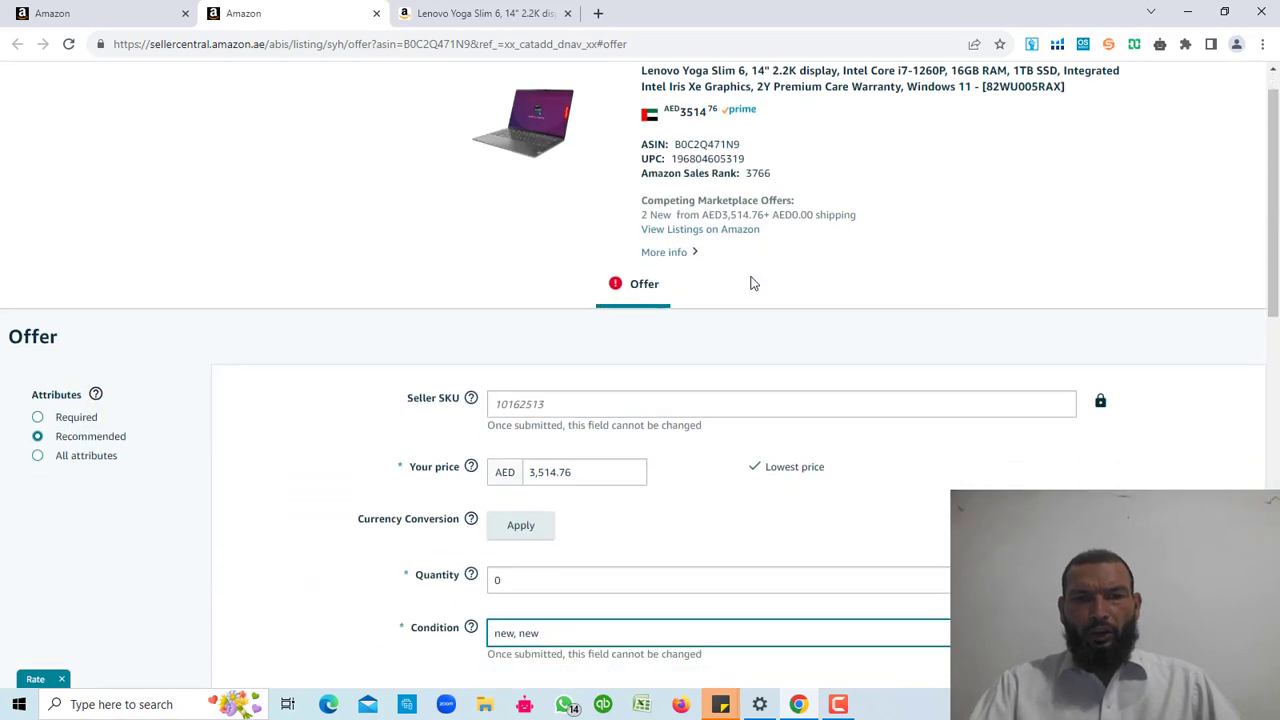
scroll(752, 284, down, 9)
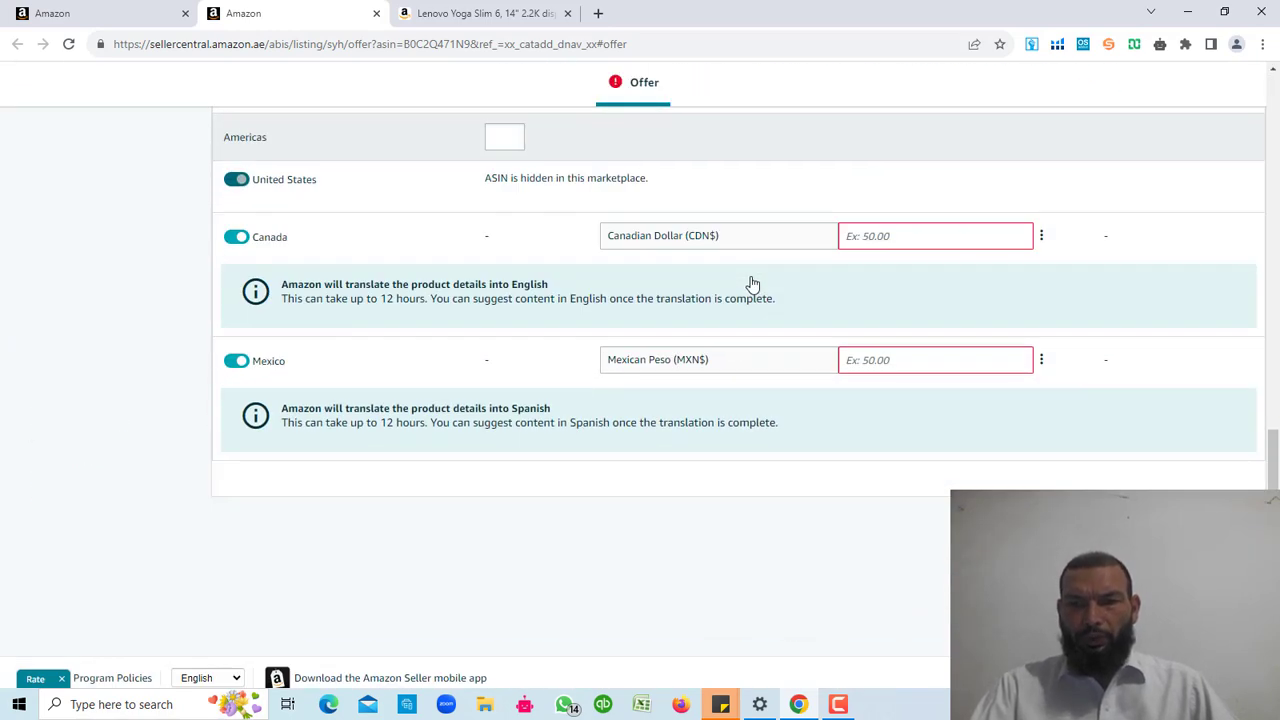
scroll(752, 284, up, 4)
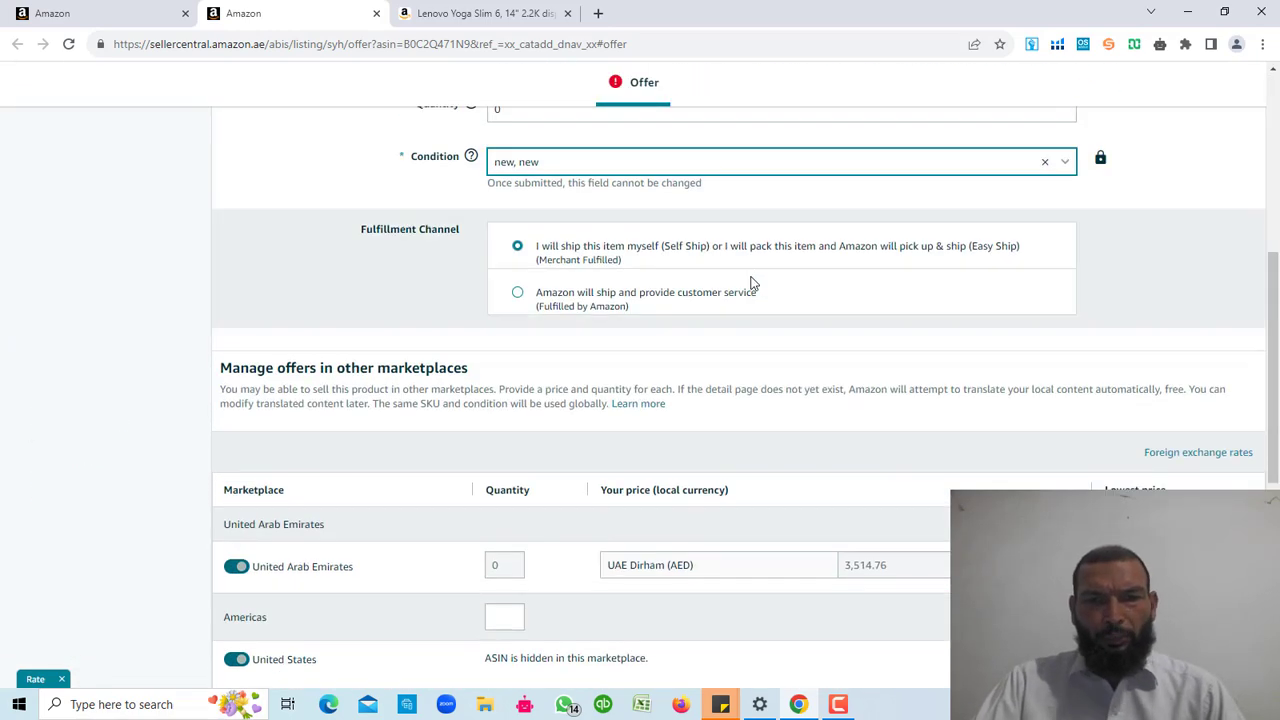
scroll(752, 284, down, 2)
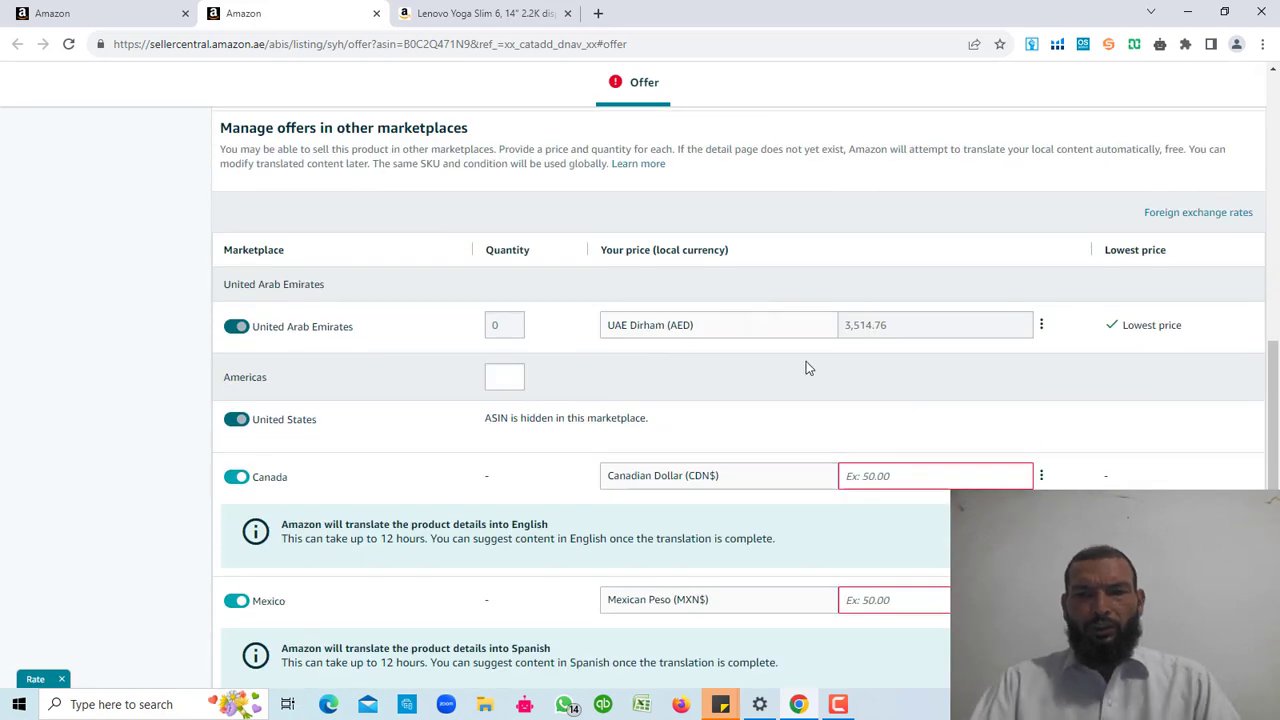
scroll(831, 362, down, 2)
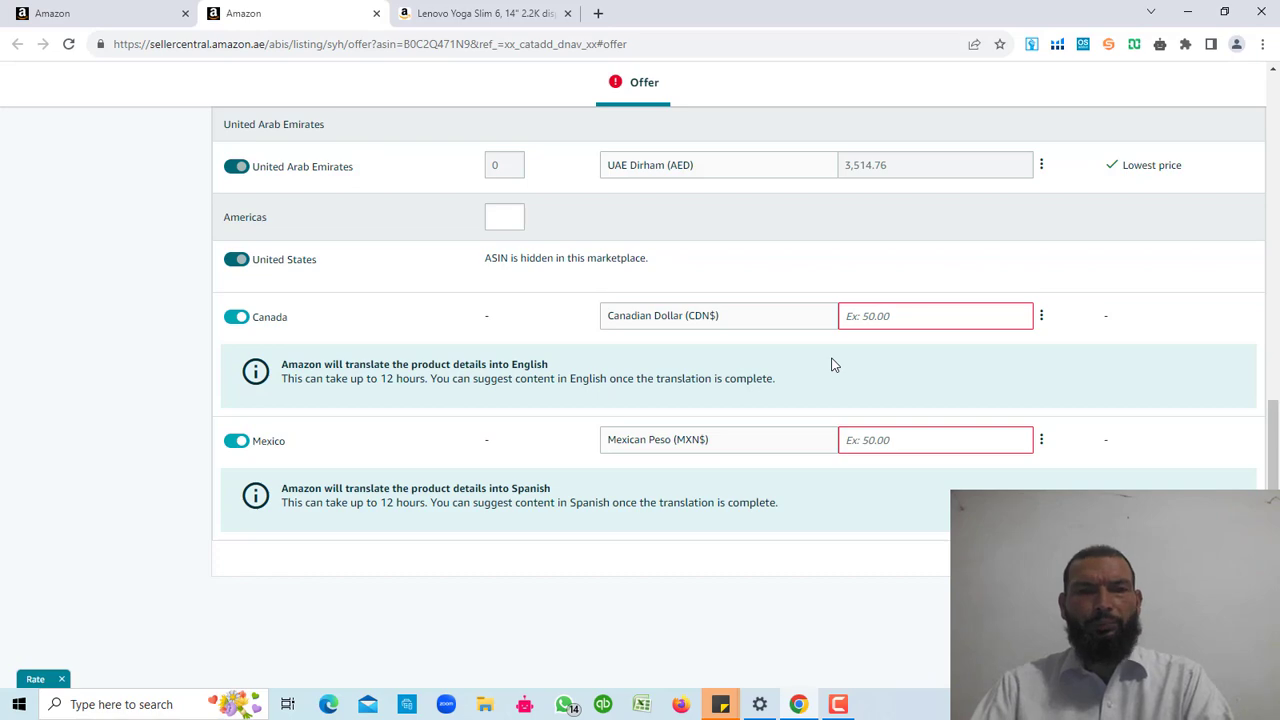
scroll(831, 364, up, 6)
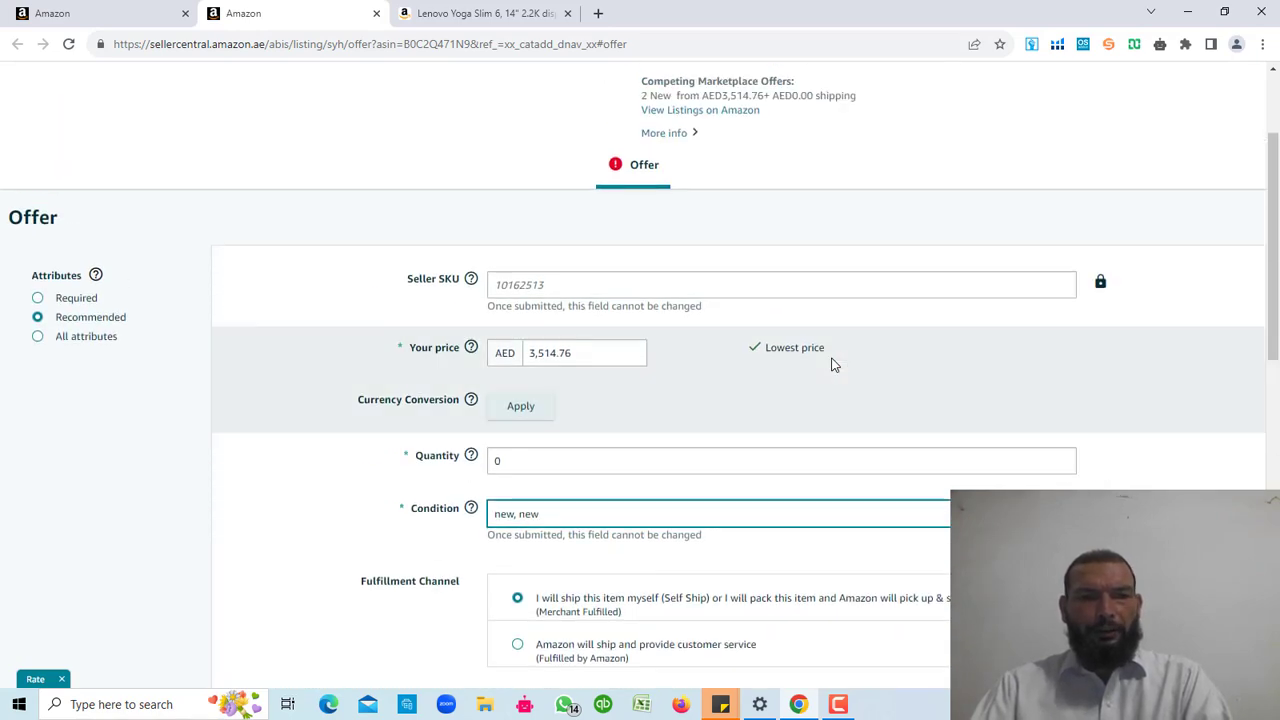
scroll(831, 364, down, 7)
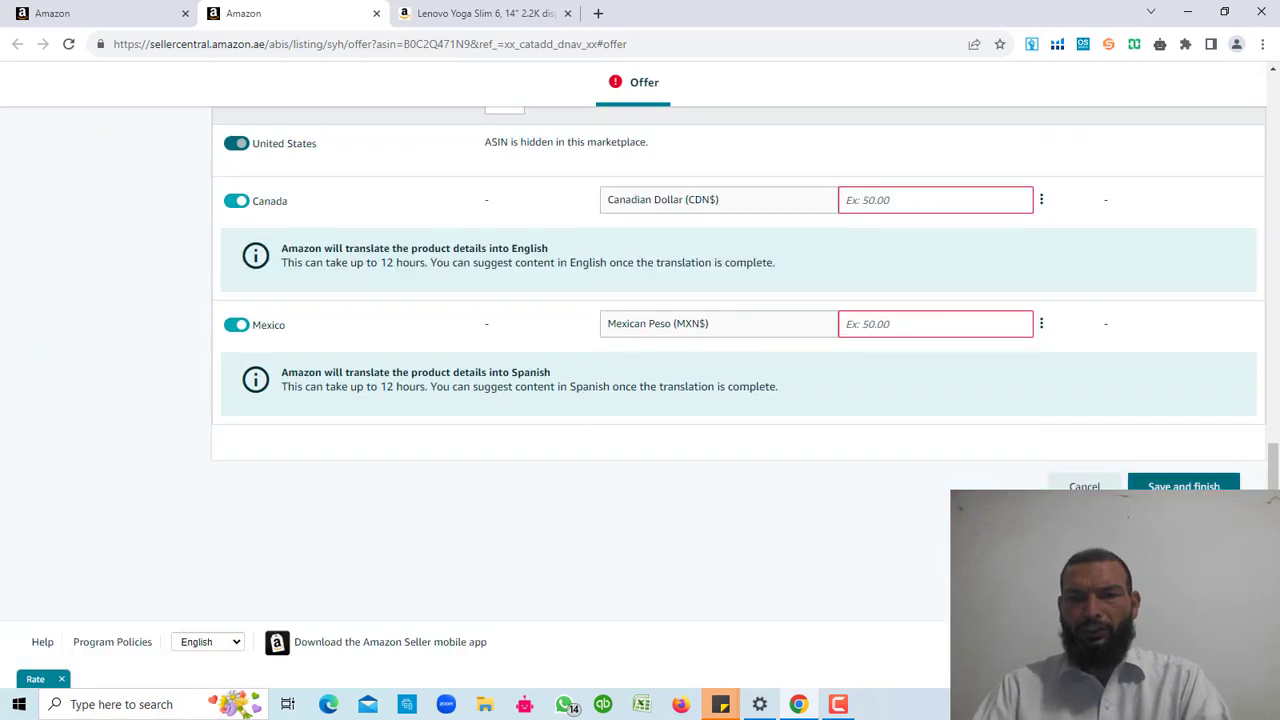
scroll(662, 466, up, 10)
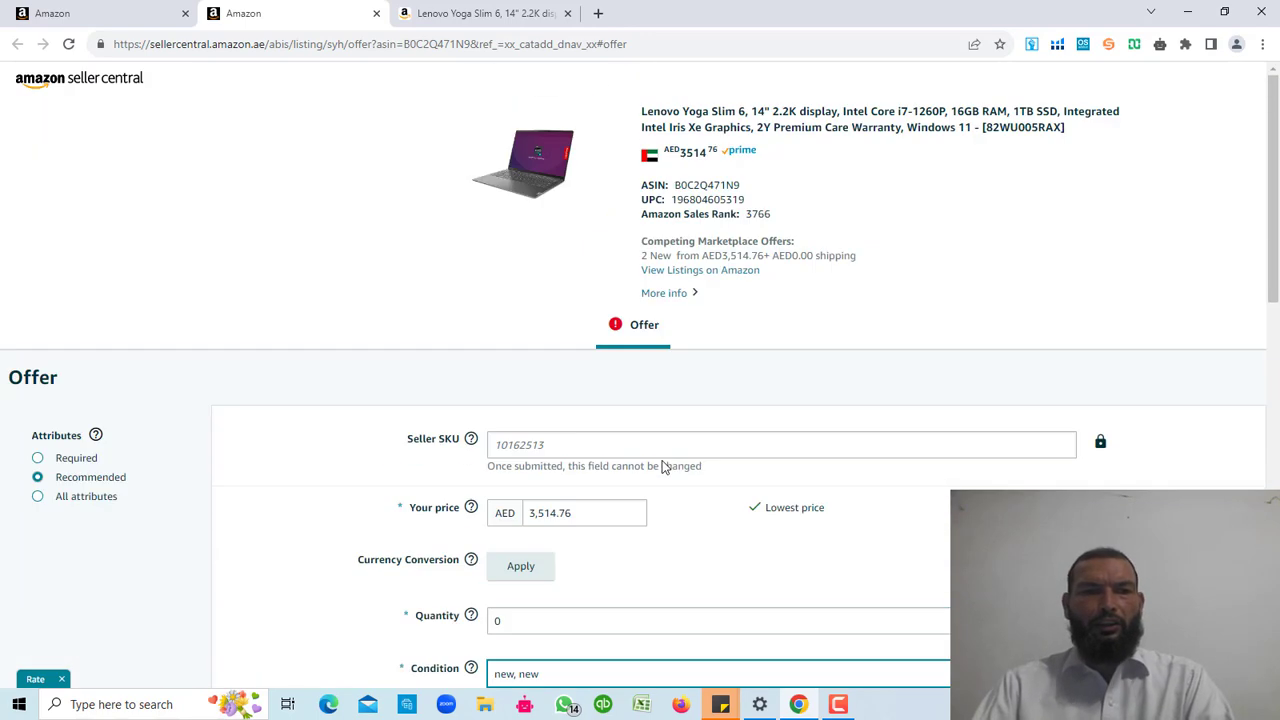
- Show all attributes of the offer, examine the additional optional fields, and return to the recommended attributes
scroll(186, 437, down, 2)
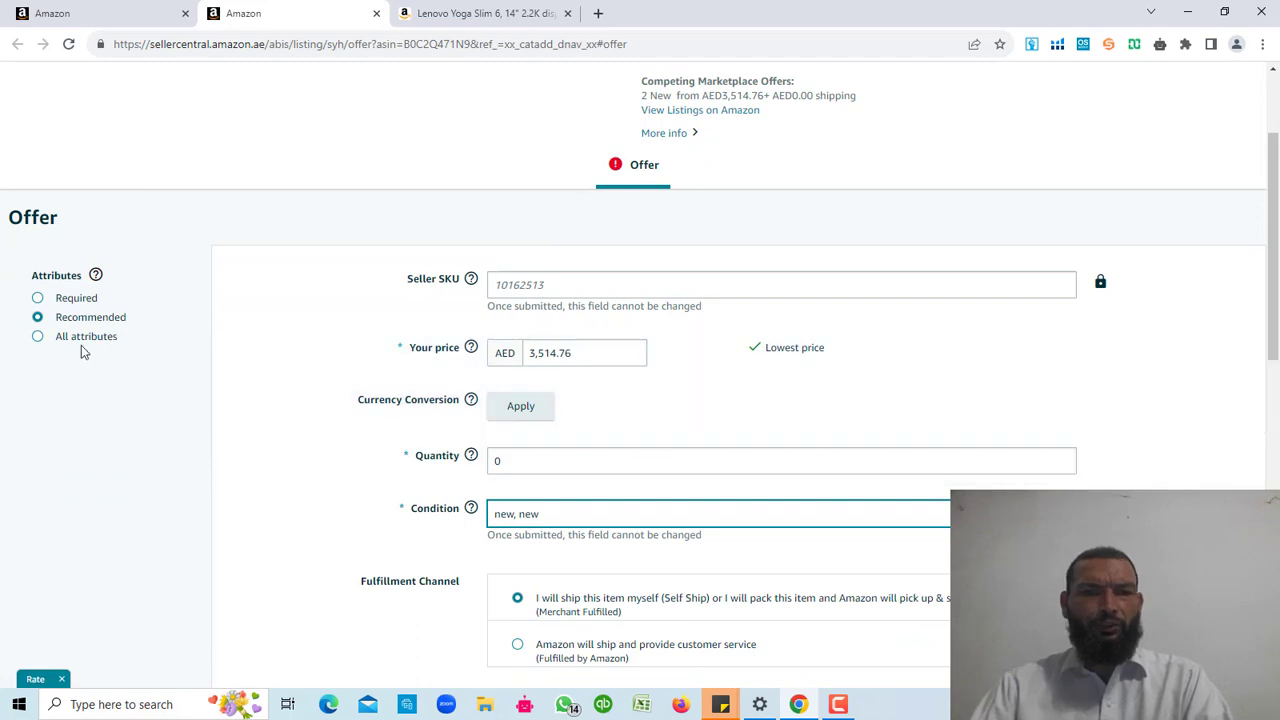
click(80, 341)
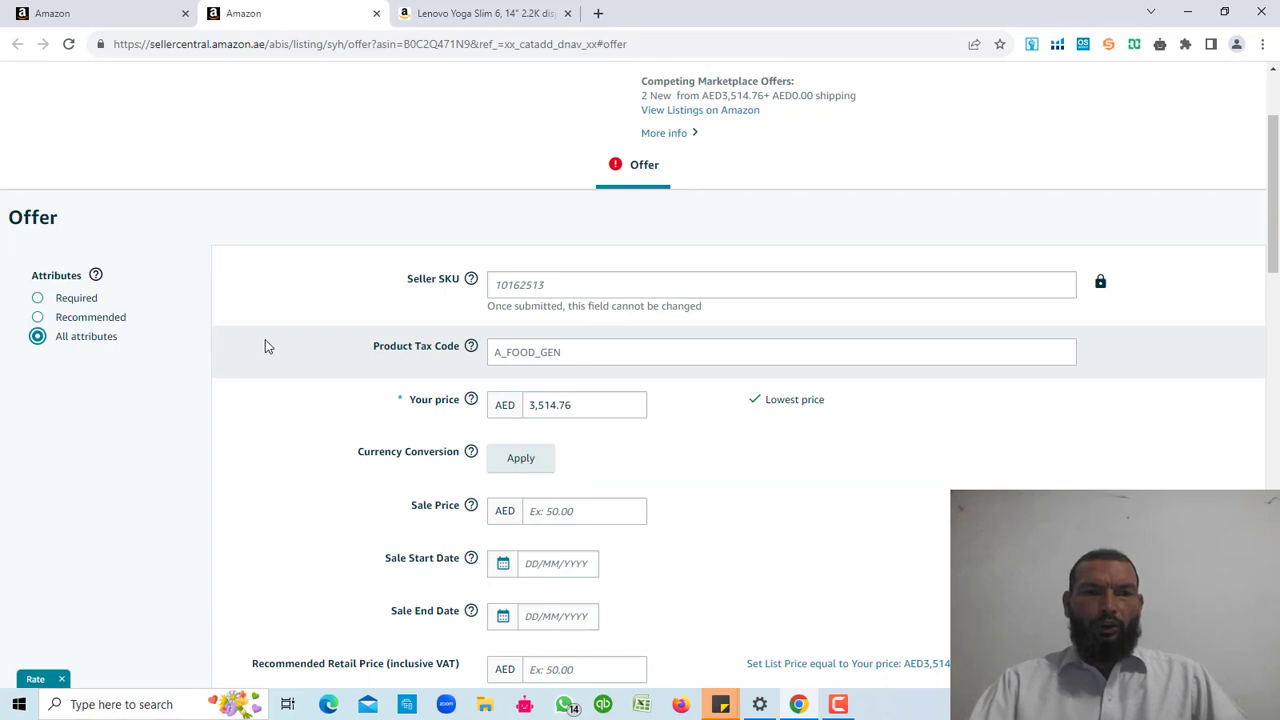
scroll(443, 371, down, 10)
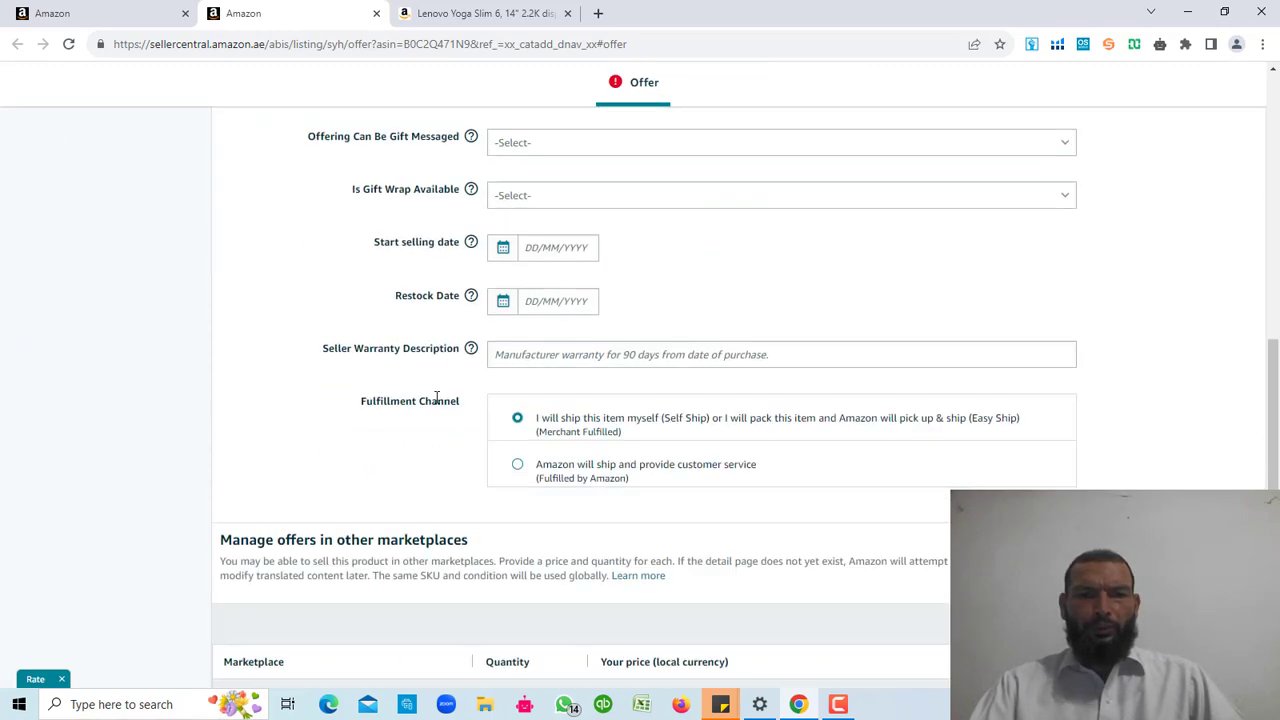
scroll(436, 398, down, 4)
scroll(551, 425, up, 7)
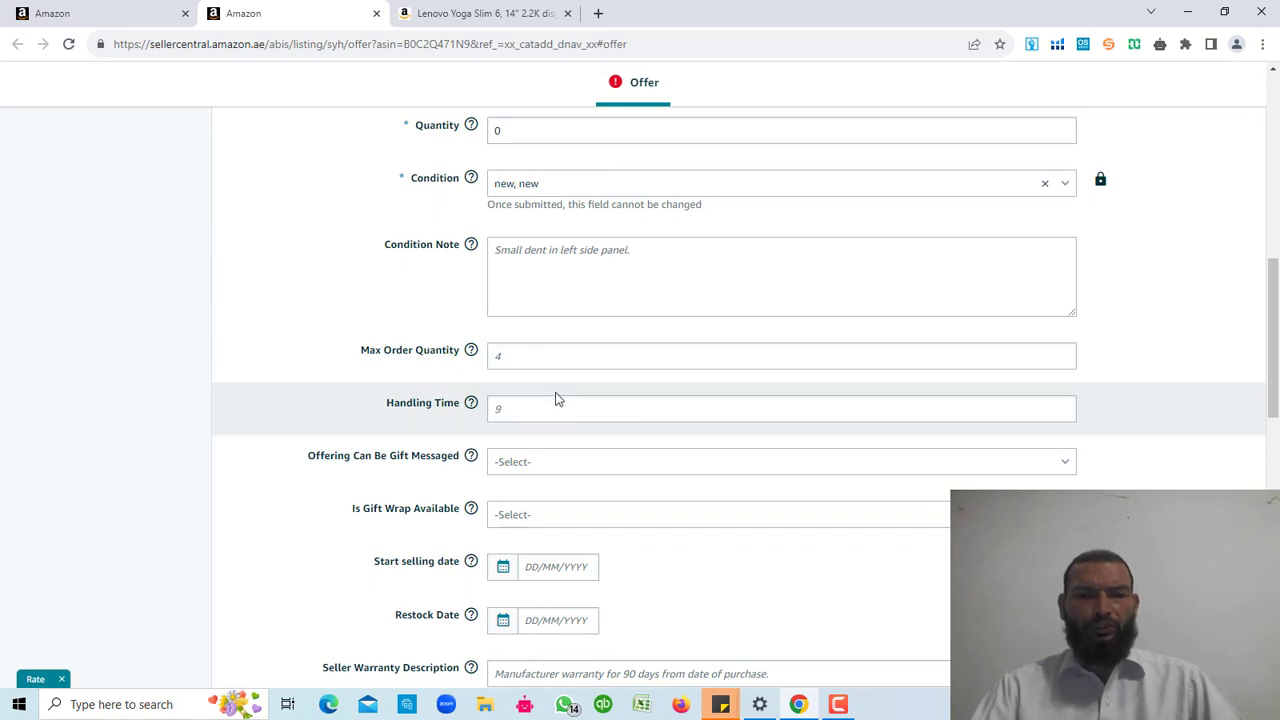
scroll(440, 427, up, 5)
scroll(360, 380, up, 3)
scroll(240, 345, down, 1)
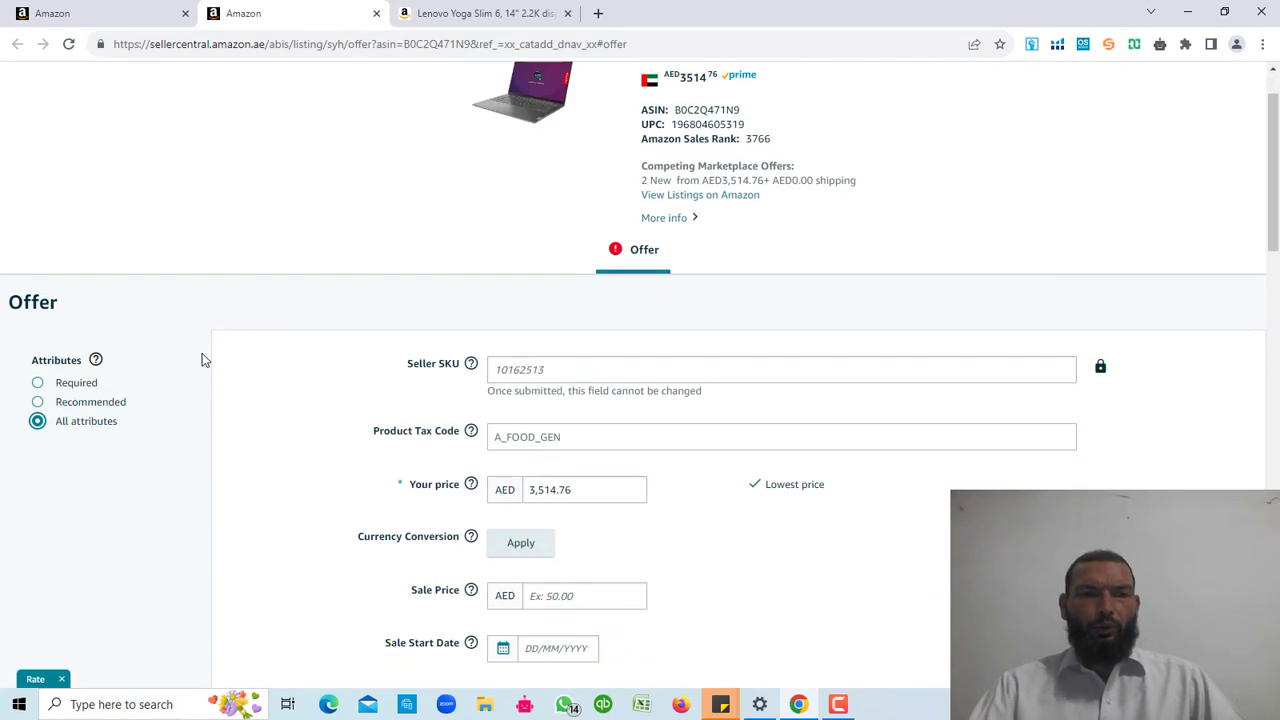
click(86, 398)
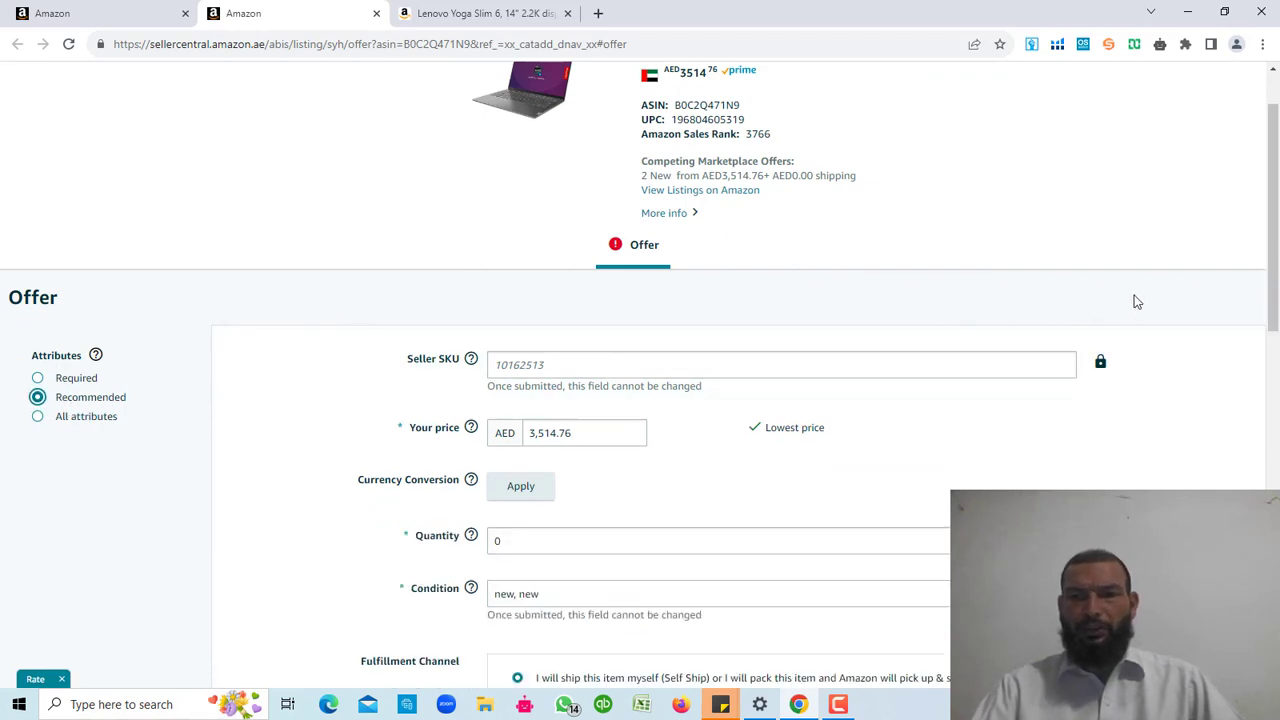
- Try to save and finish the offer, and go to the first item that requires attention
scroll(1151, 354, down, 4)
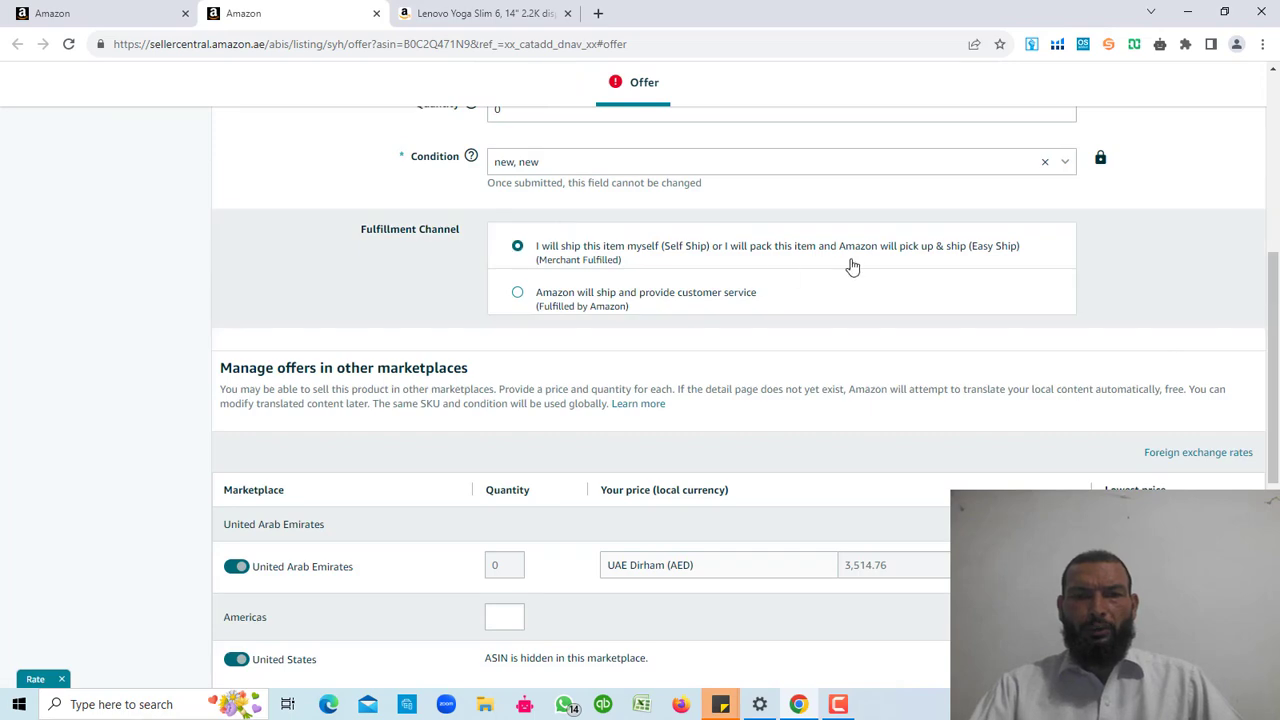
scroll(857, 263, up, 3)
scroll(949, 273, down, 8)
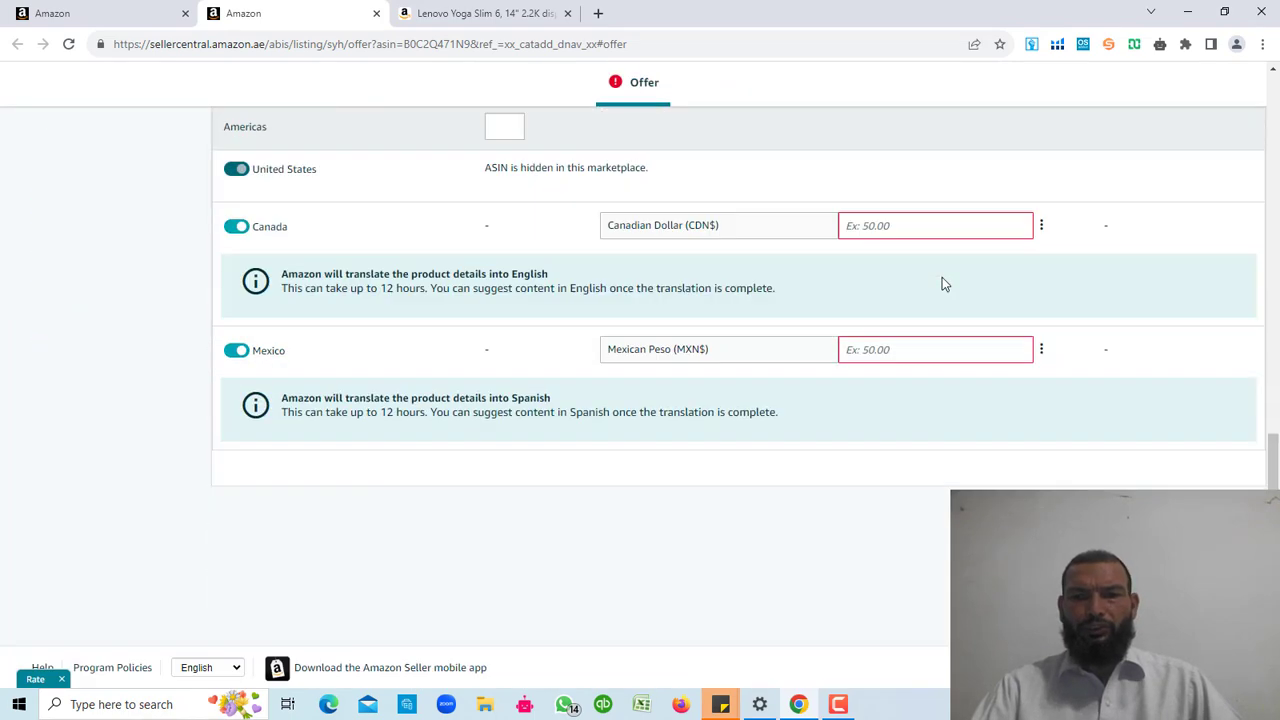
click(1160, 484)
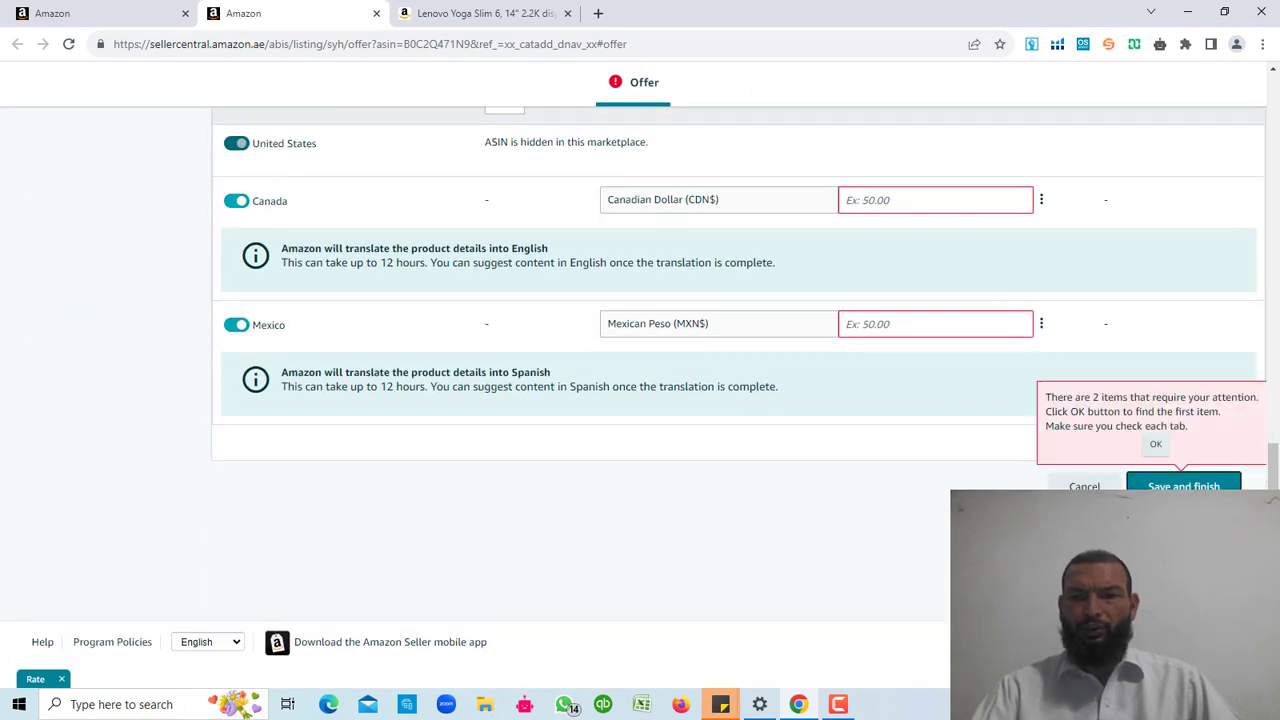
click(1155, 444)
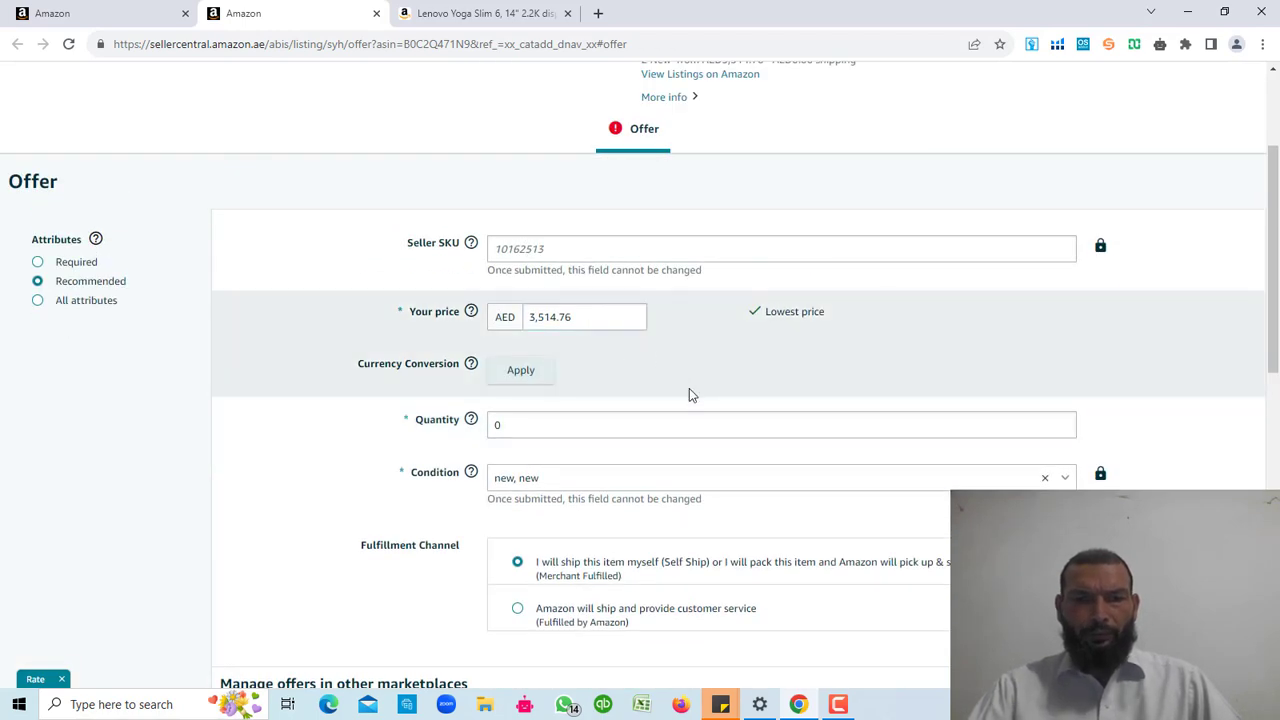
- Turn off the Mexico and Canada offers in the list of other marketplaces
scroll(689, 394, down, 3)
scroll(689, 394, down, 3)
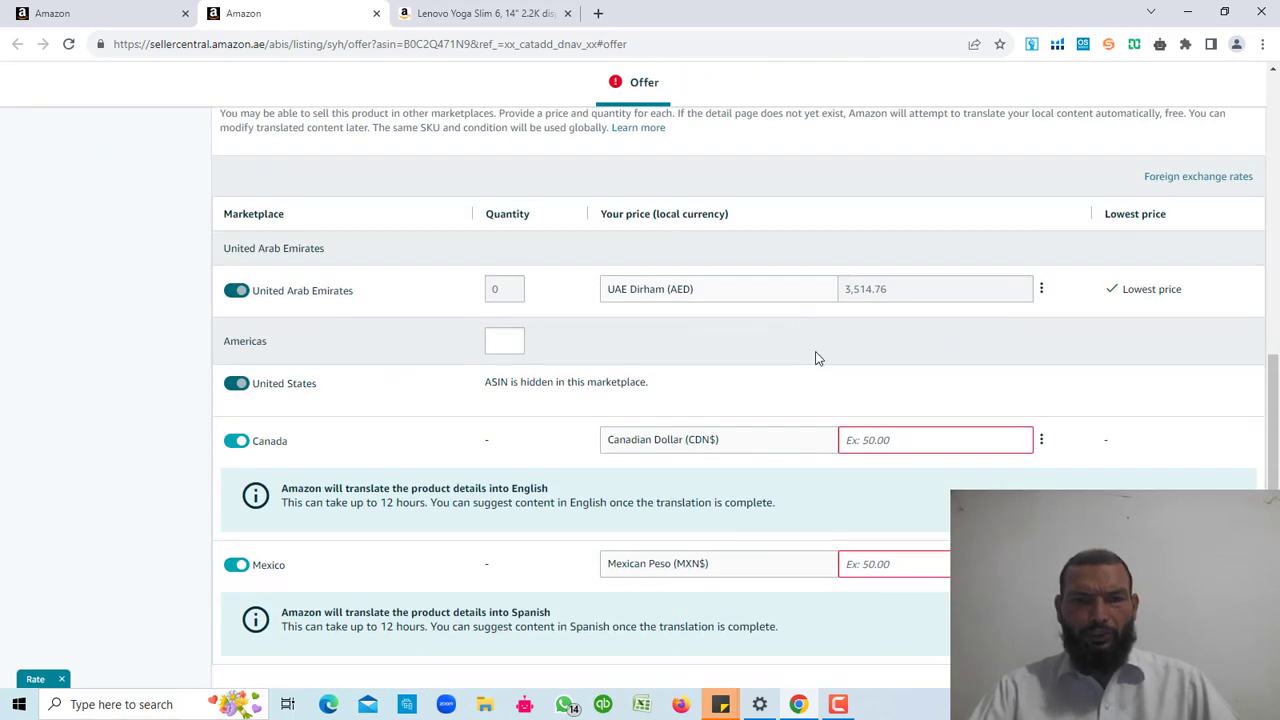
scroll(815, 358, down, 1)
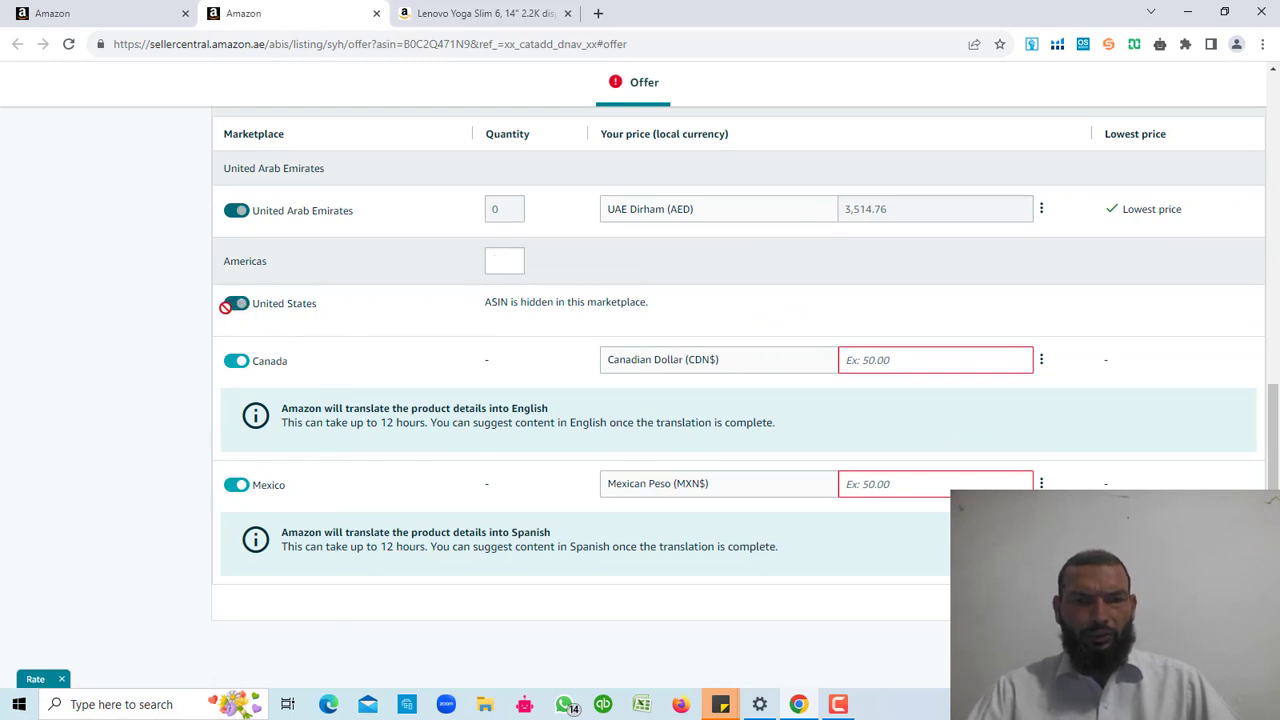
drag(226, 305, 178, 310)
click(345, 303)
scroll(469, 345, down, 1)
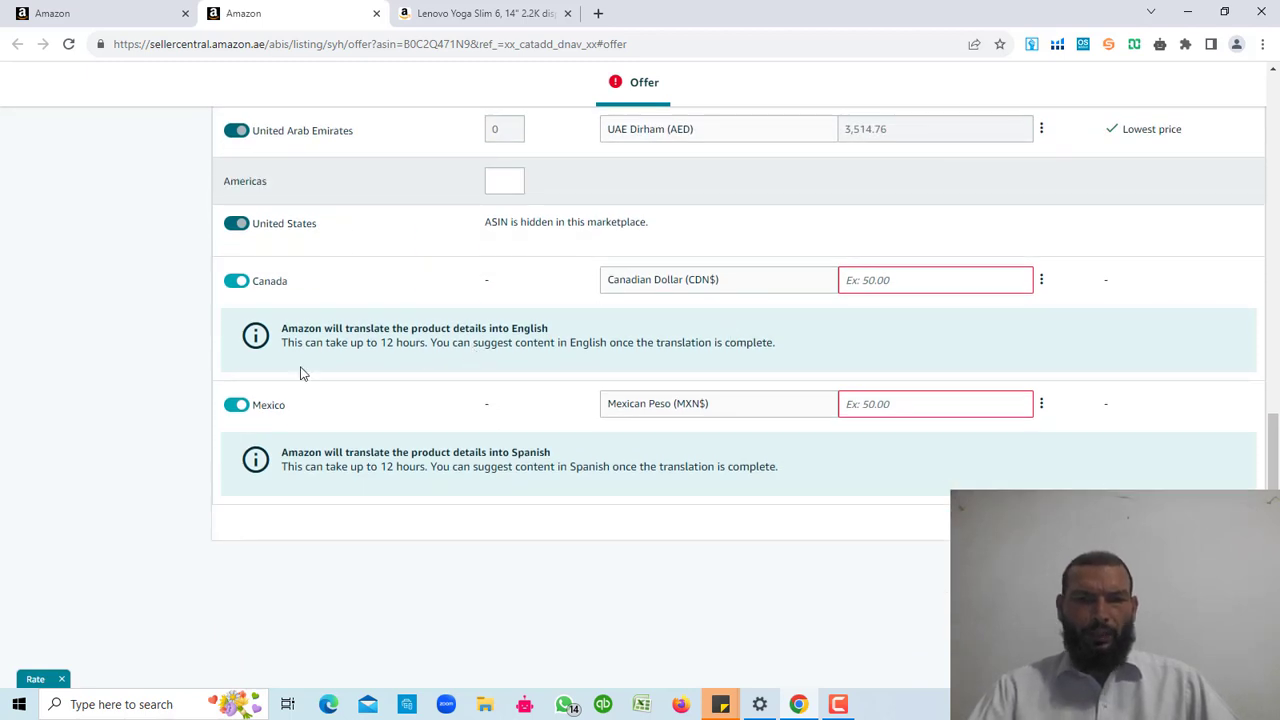
click(237, 406)
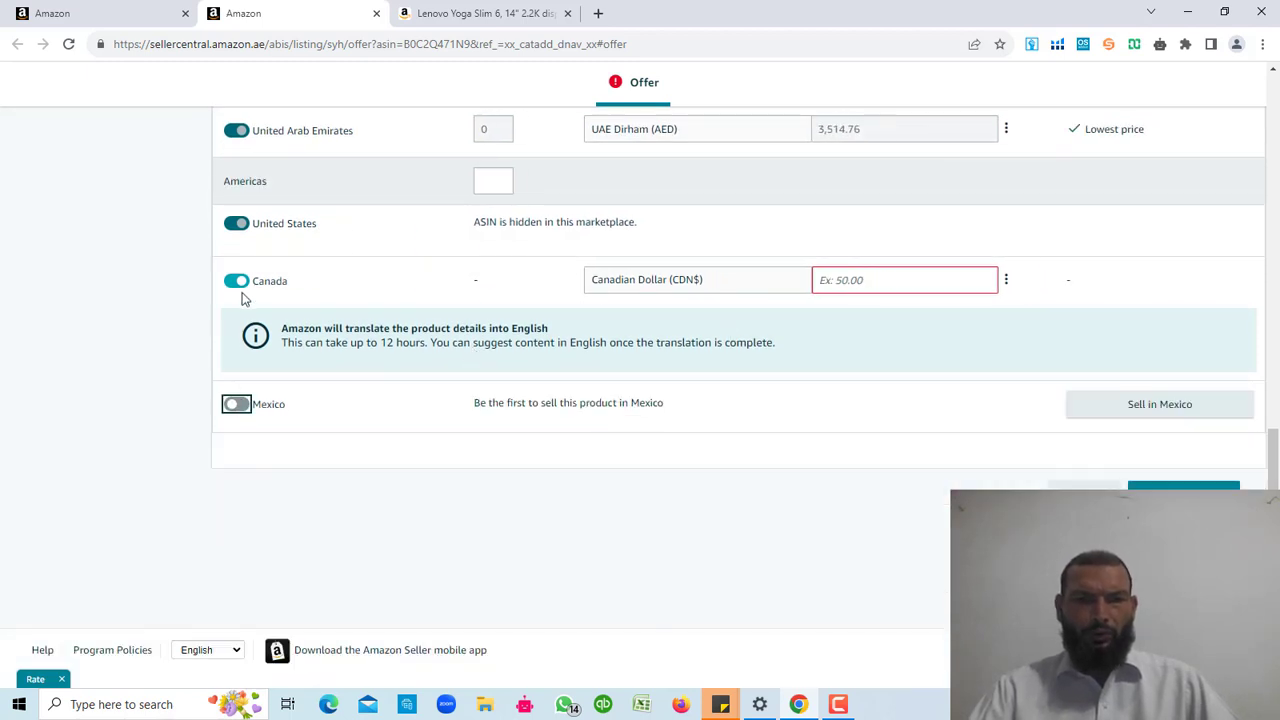
click(237, 283)
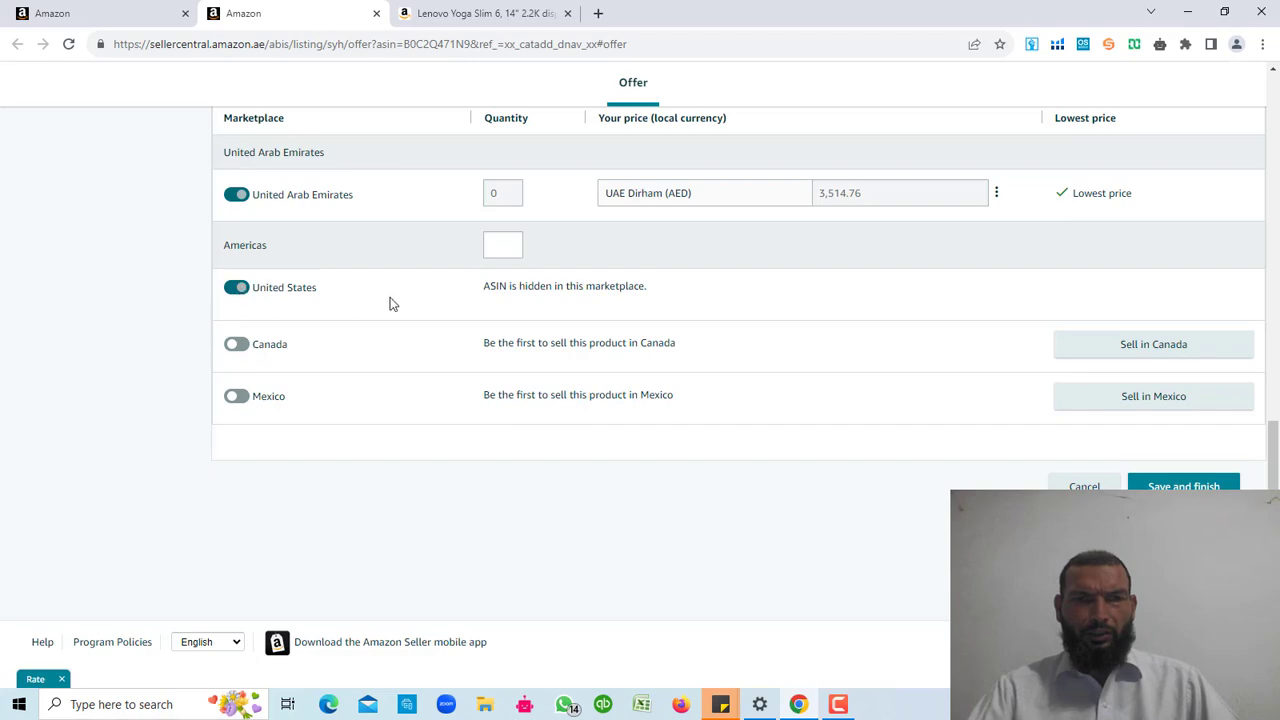
- Review the corrected offer form for the Lenovo Yoga Slim 6 and save and finish the listing
scroll(446, 297, up, 10)
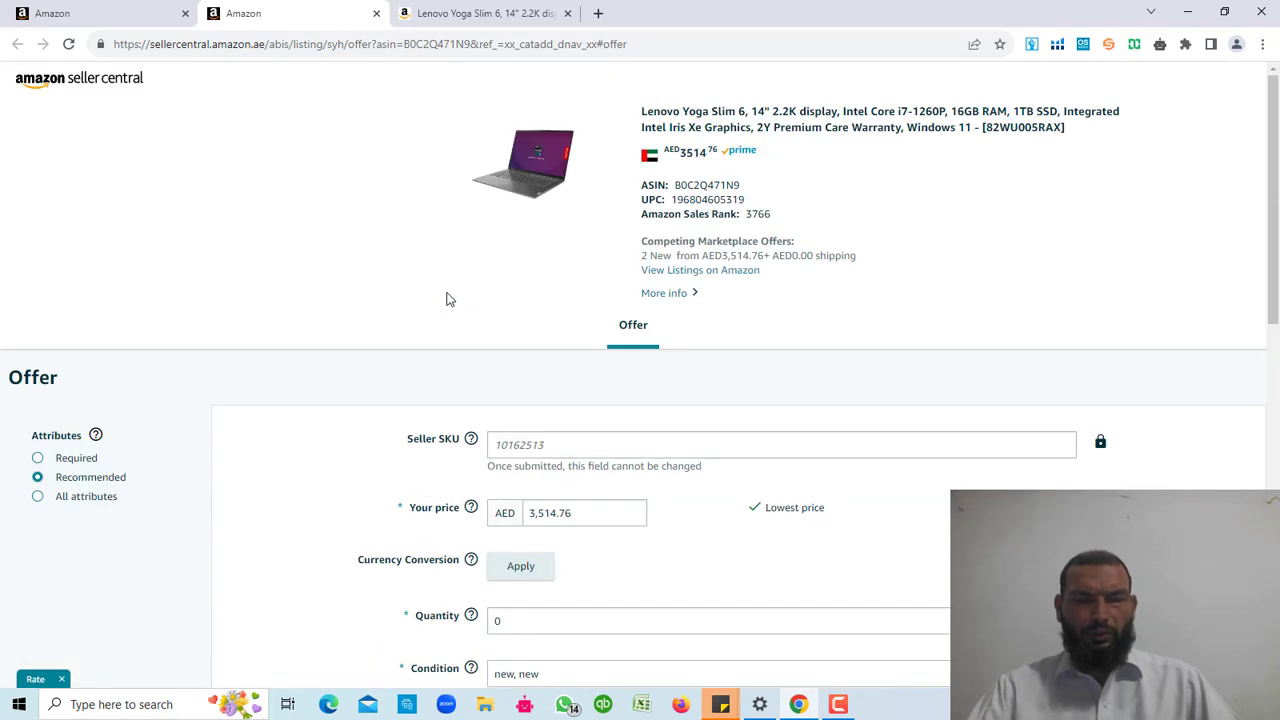
scroll(447, 299, down, 10)
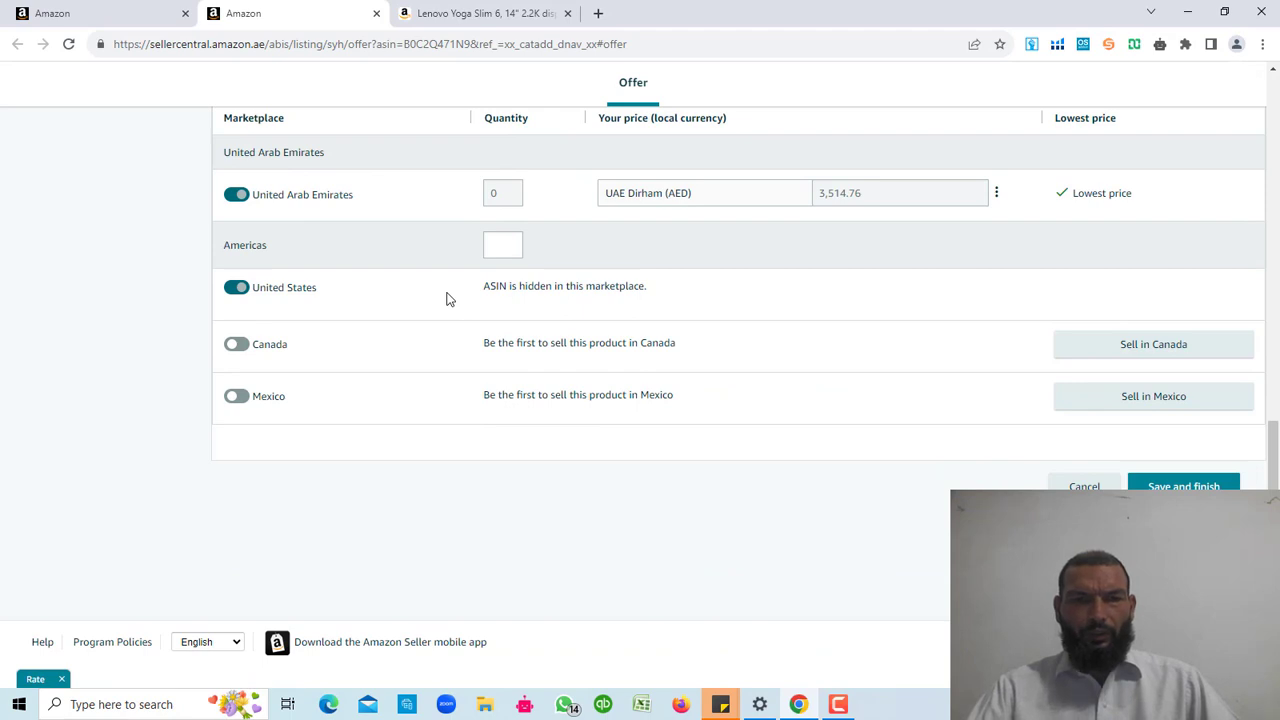
scroll(447, 299, up, 1)
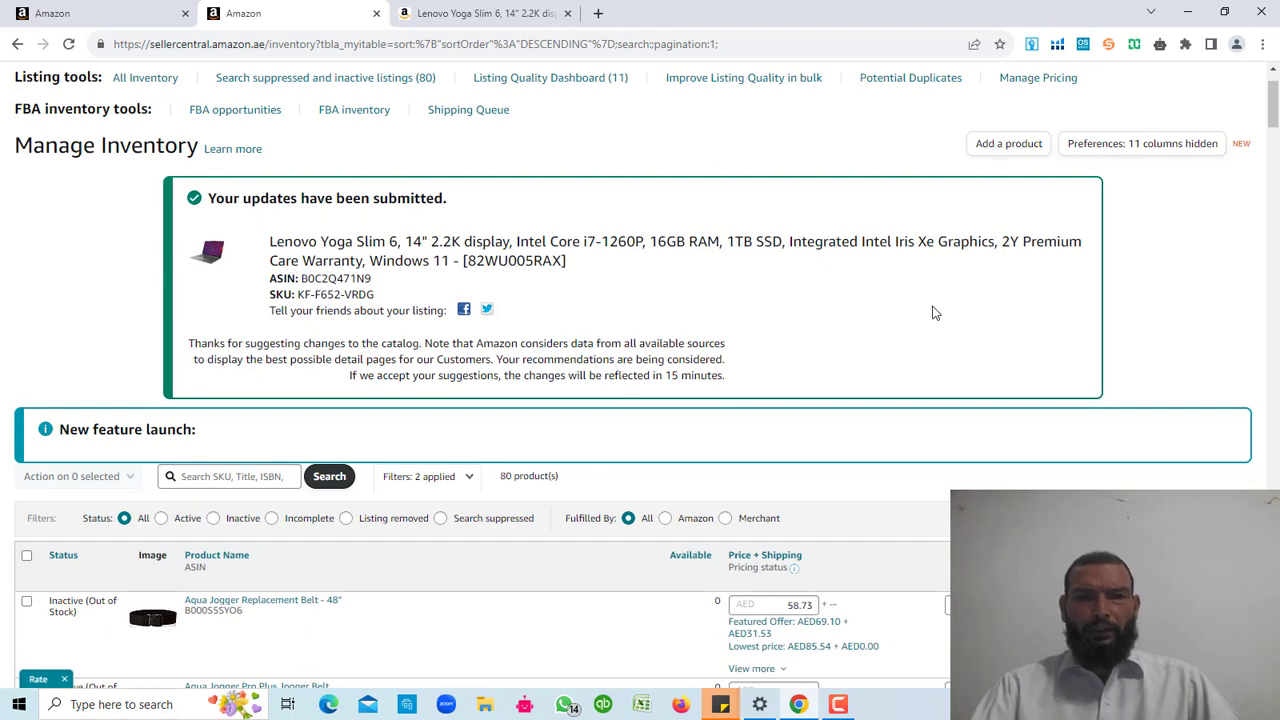
- Read the submission notice for the Lenovo Yoga Slim 6, including the processing time, and look through the inventory list
scroll(690, 345, down, 1)
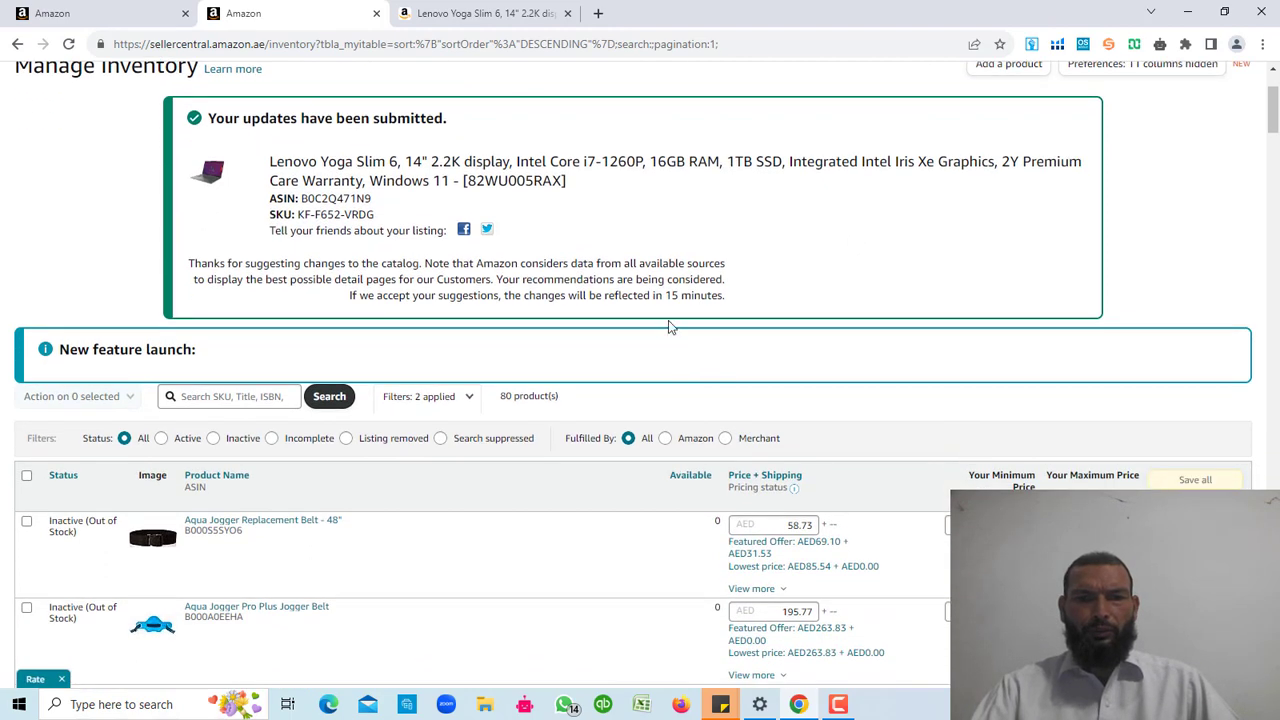
drag(663, 292, 691, 293)
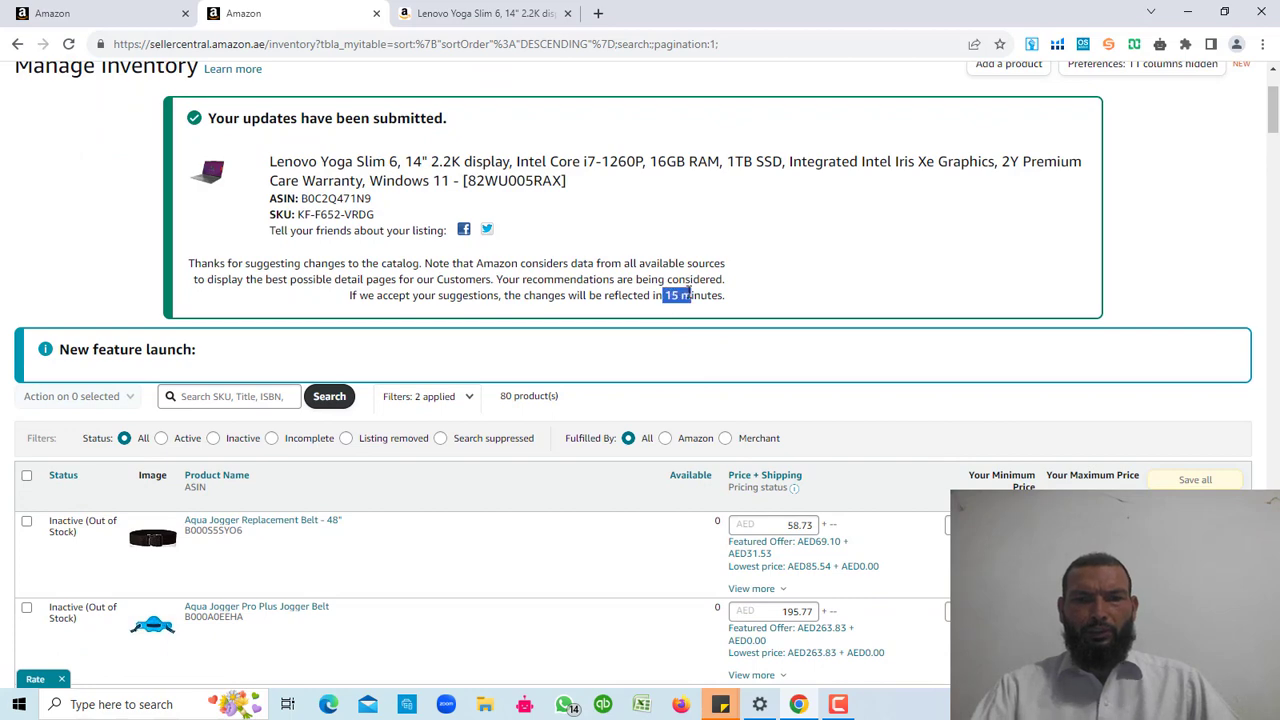
click(763, 297)
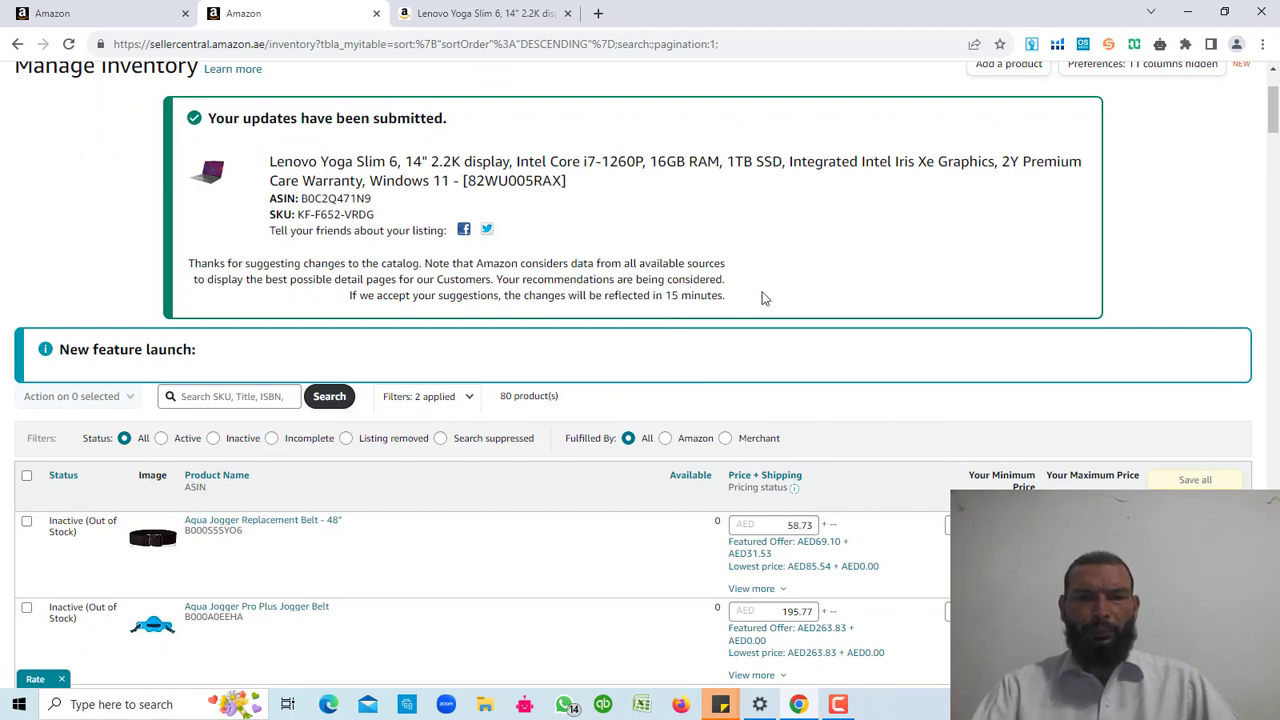
scroll(763, 297, down, 4)
scroll(680, 362, up, 5)
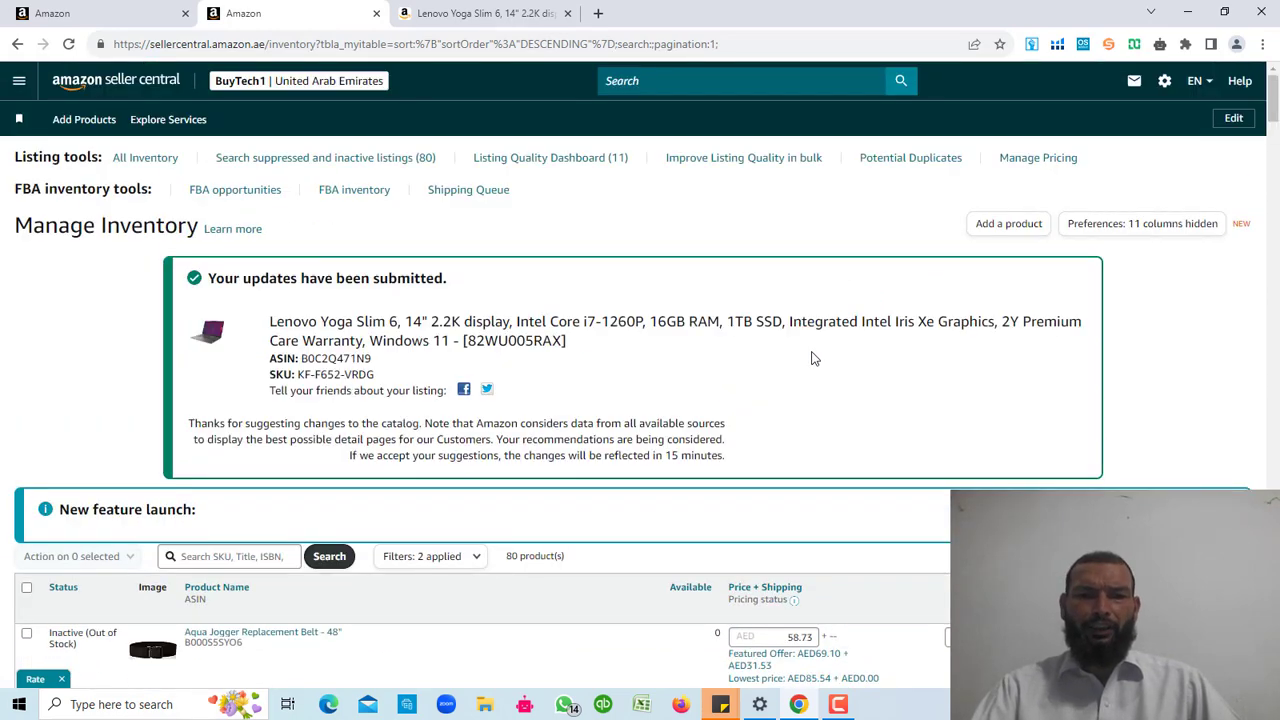
scroll(813, 358, down, 1)
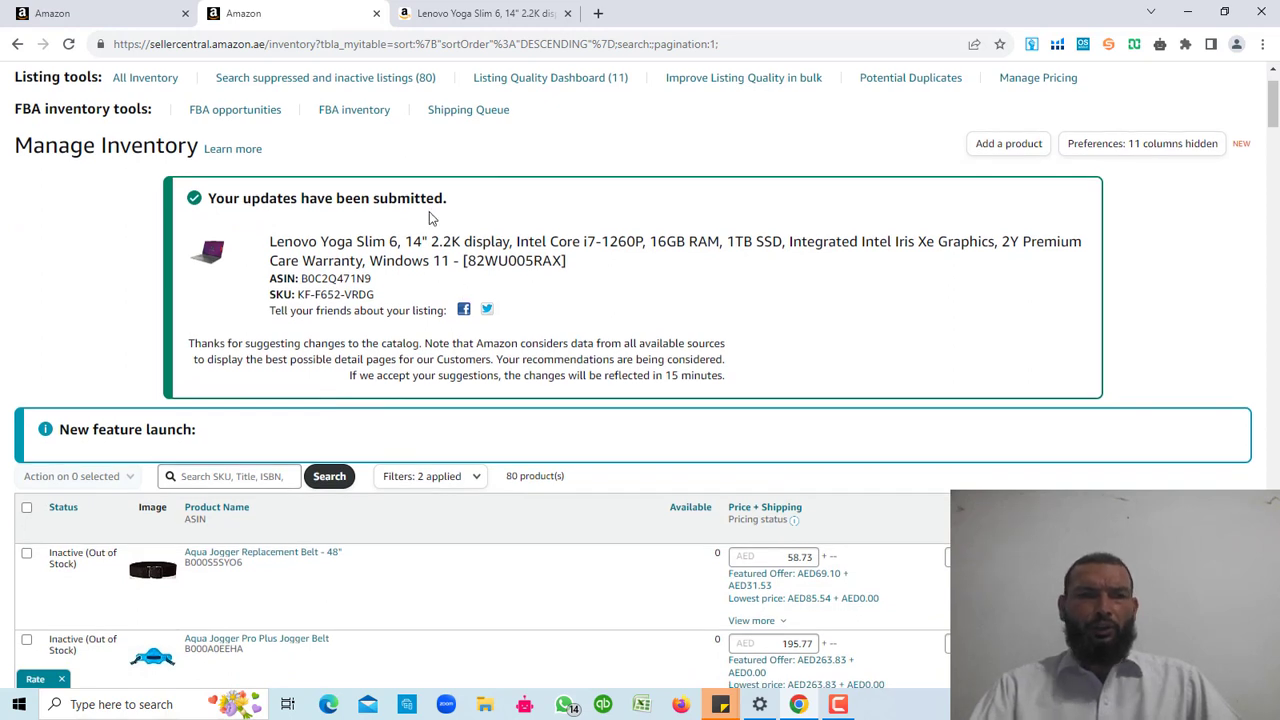
scroll(430, 215, up, 1)
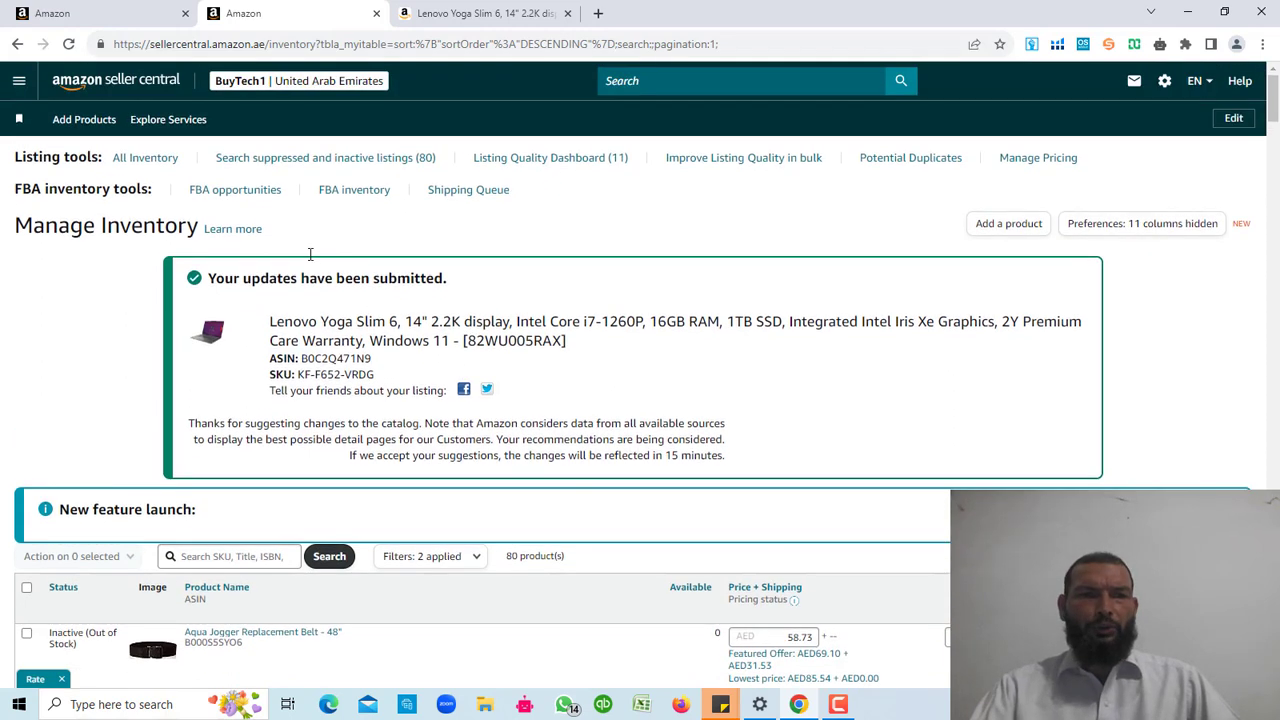
- Reopen the Manage All Inventory page and look for the Lenovo Yoga Slim 6 listing in the product list
click(19, 90)
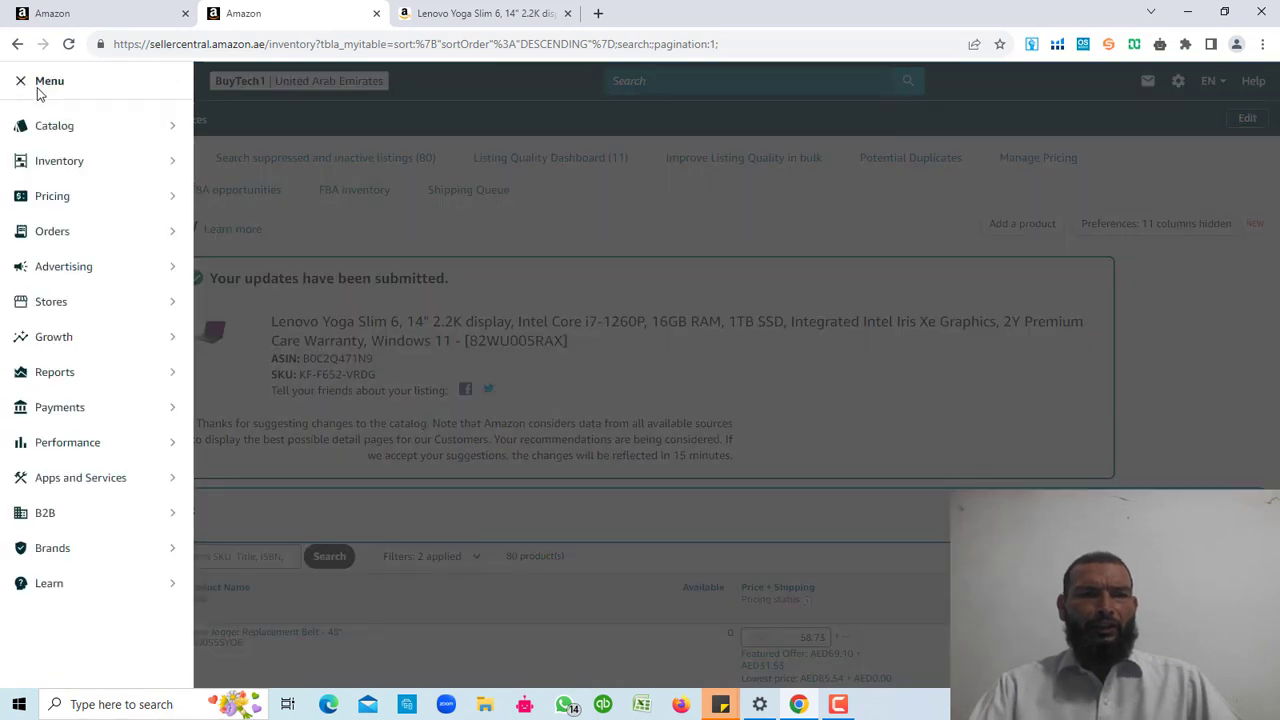
mouse_move(62, 162)
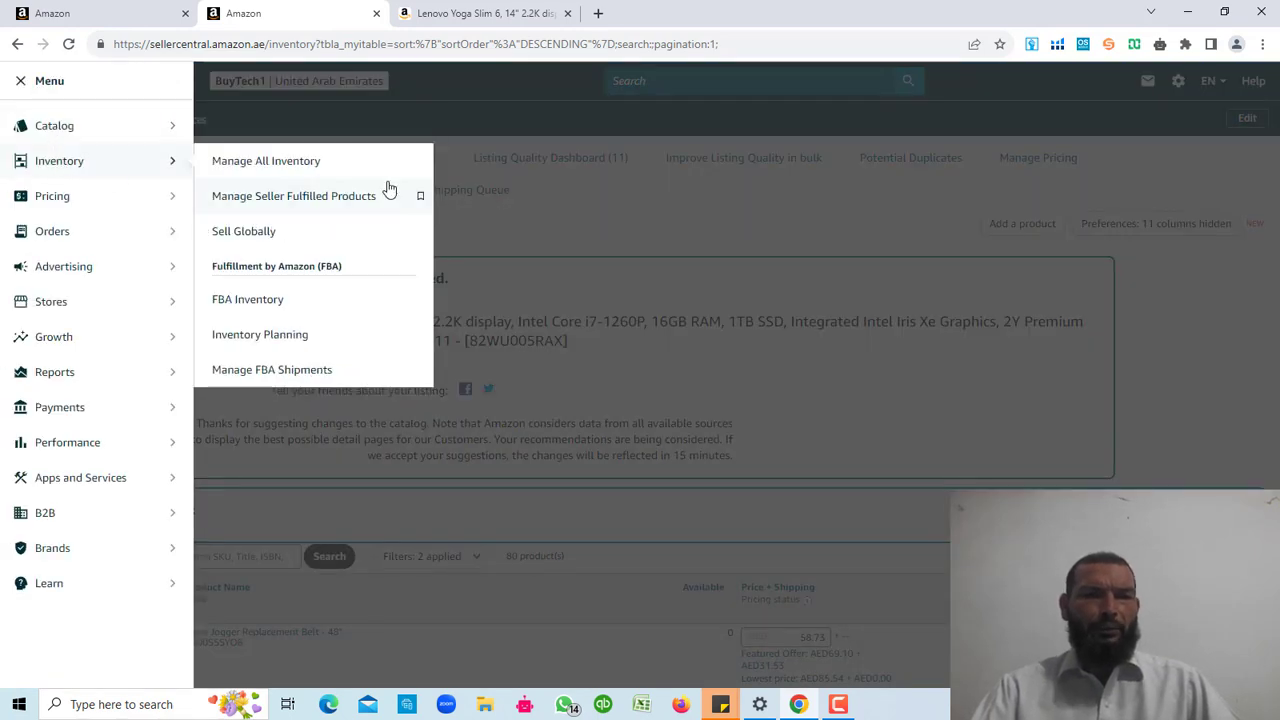
click(267, 166)
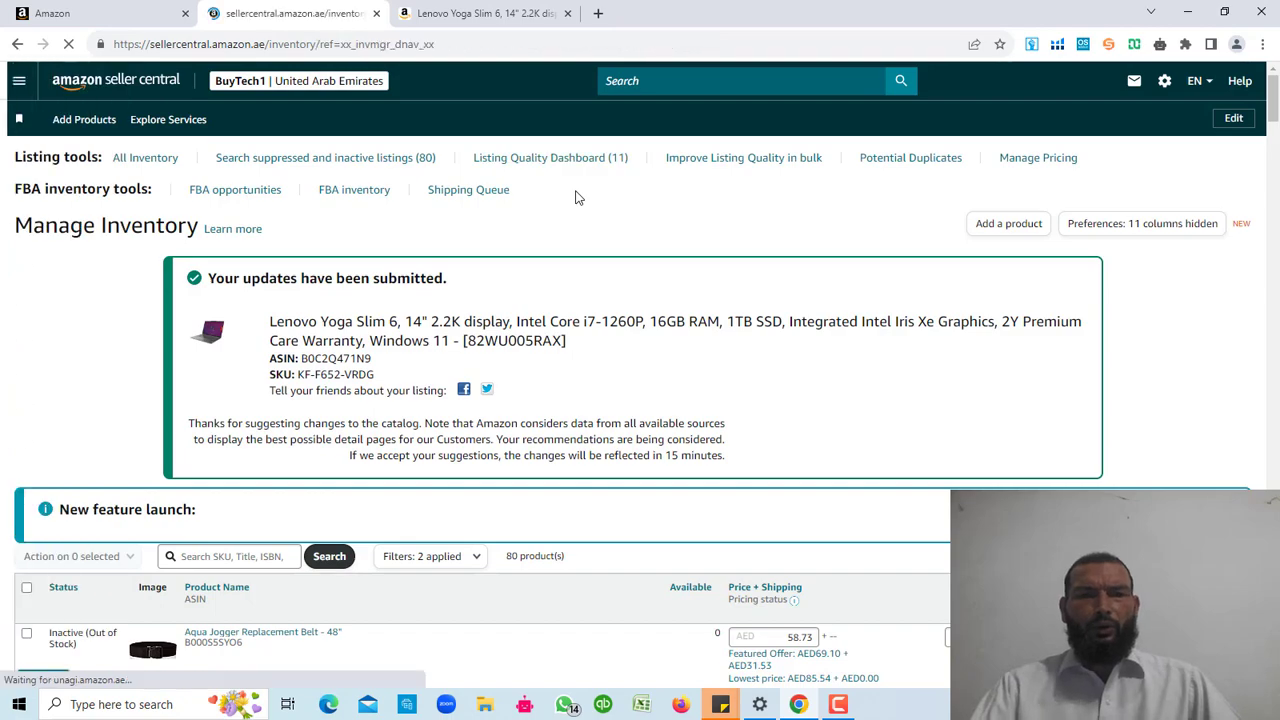
scroll(720, 295, down, 8)
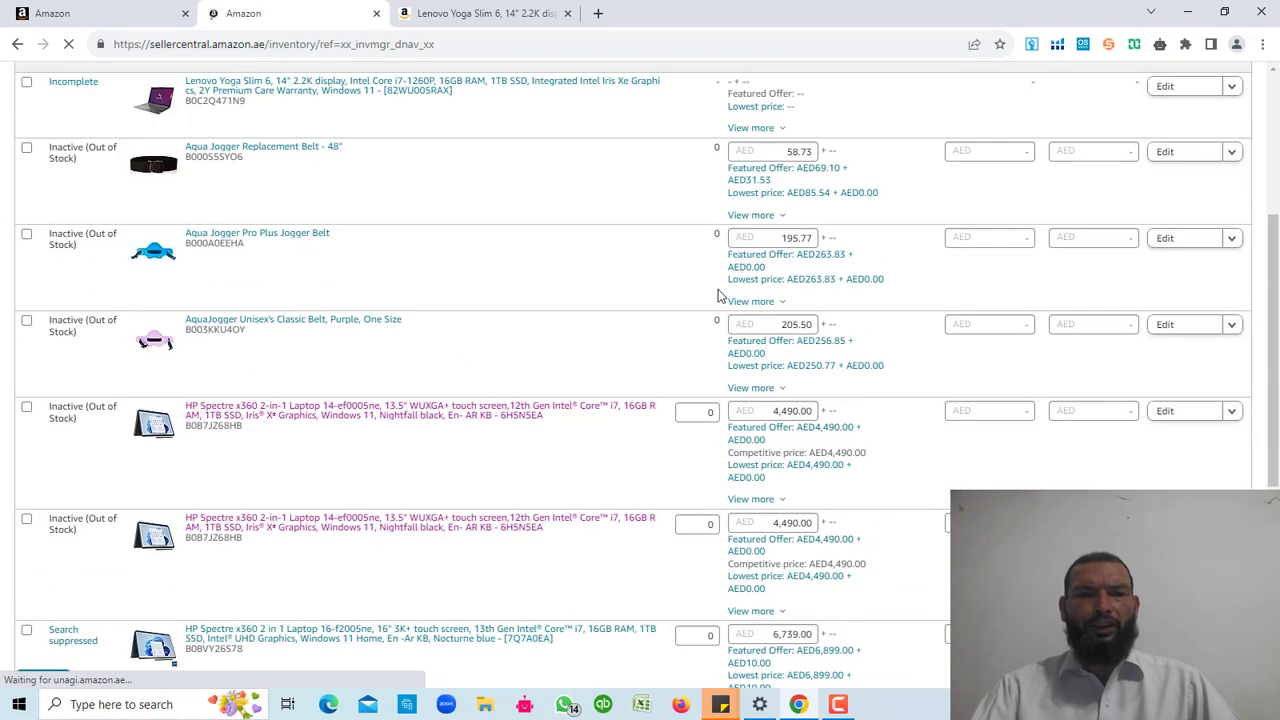
scroll(720, 295, up, 2)
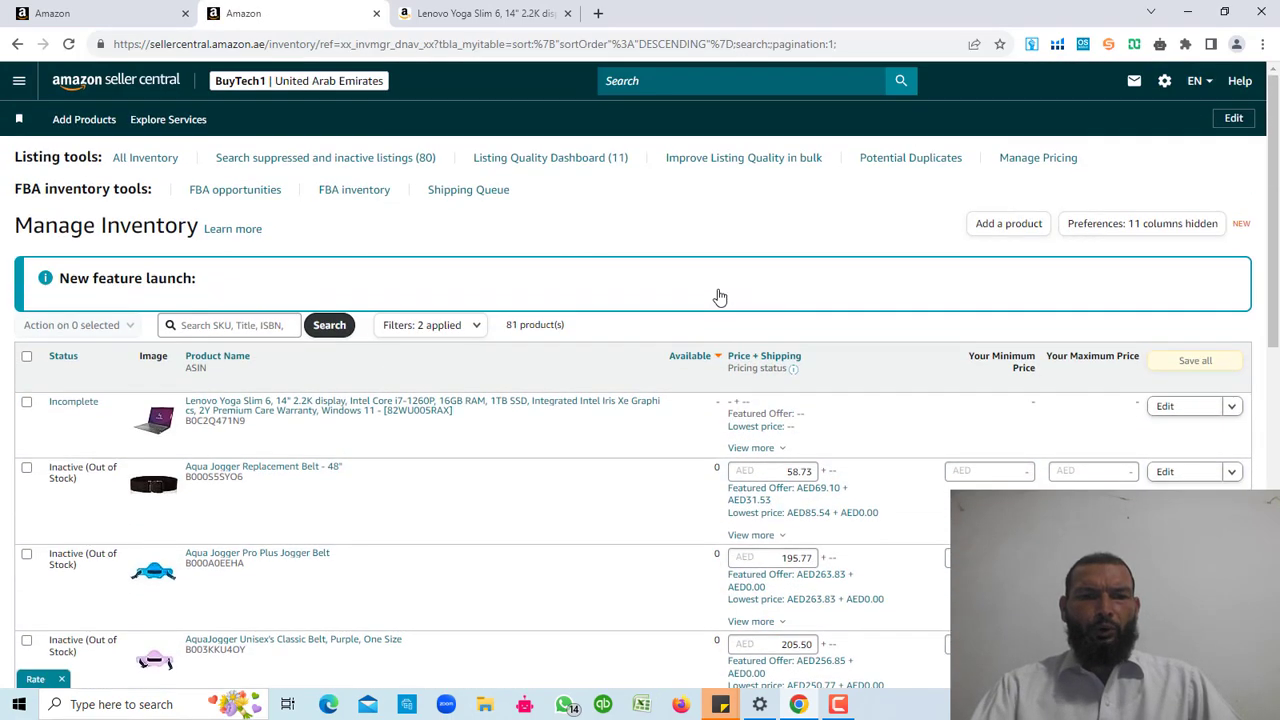